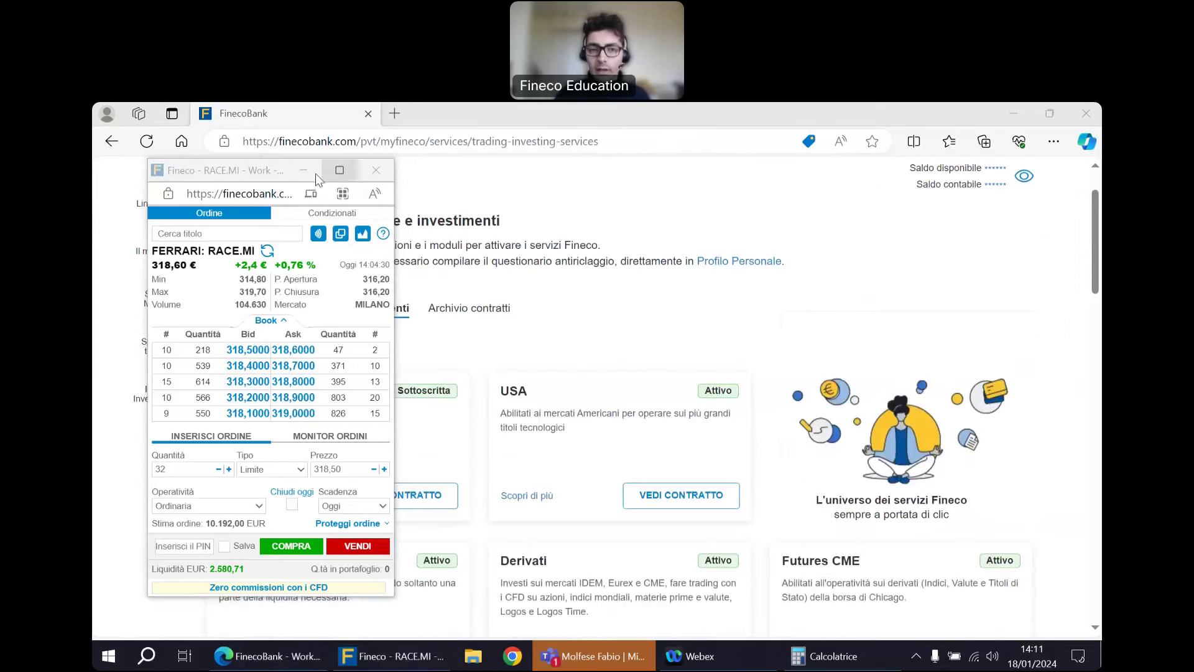
click(303, 171)
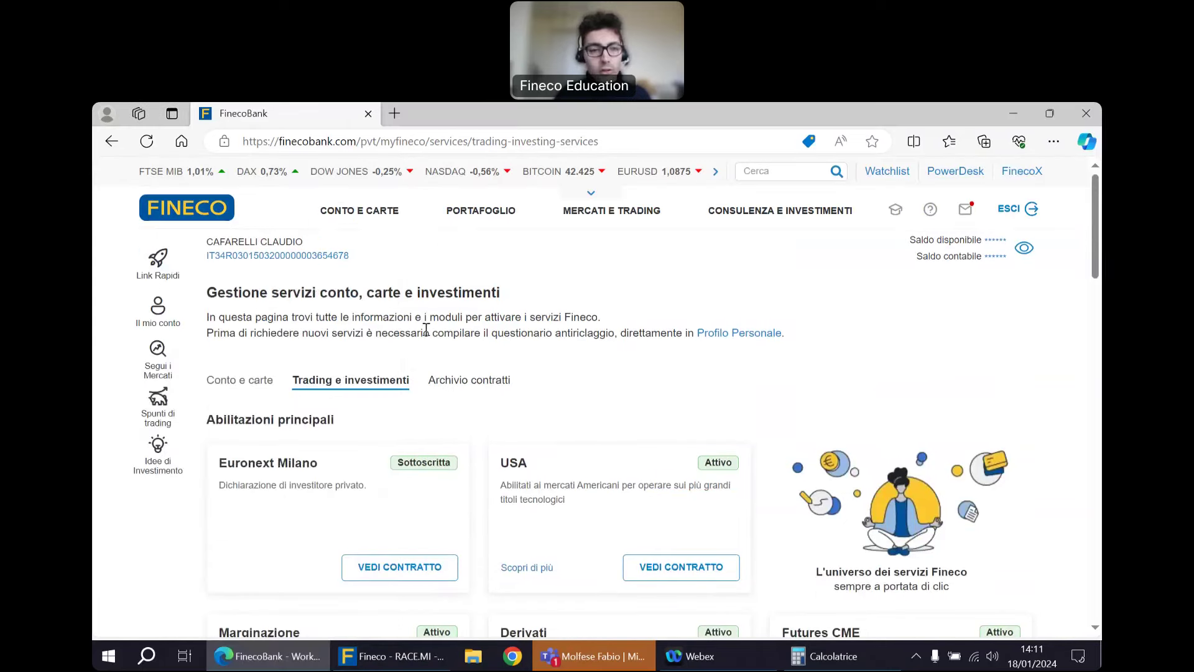
click(202, 211)
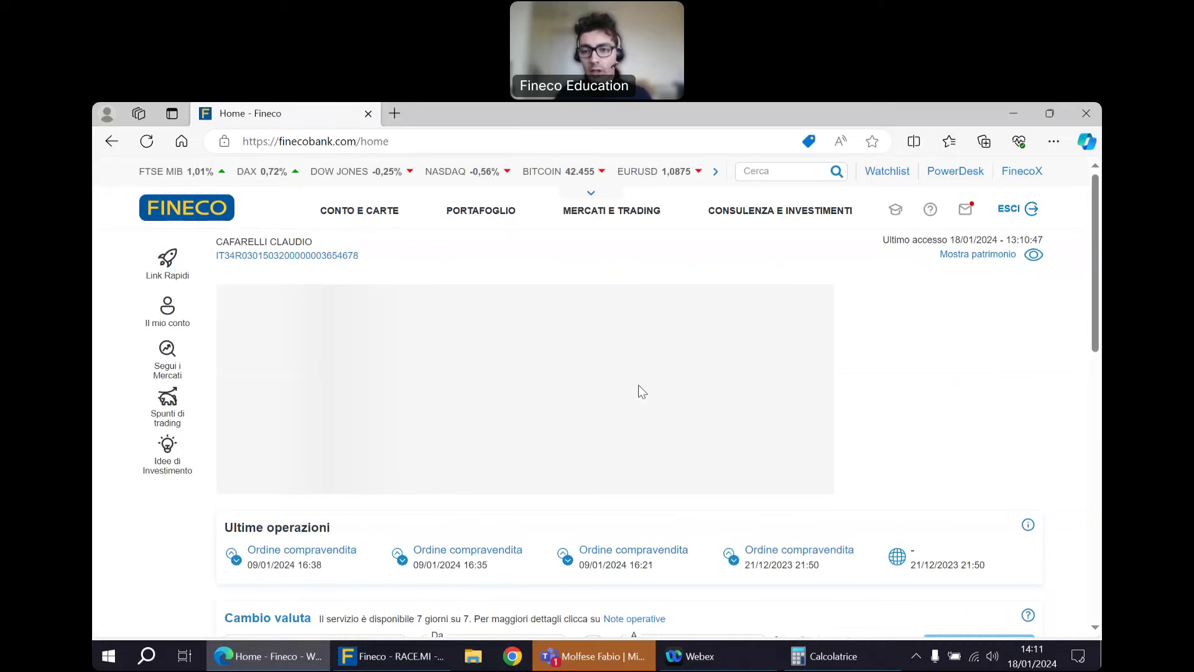
click(198, 215)
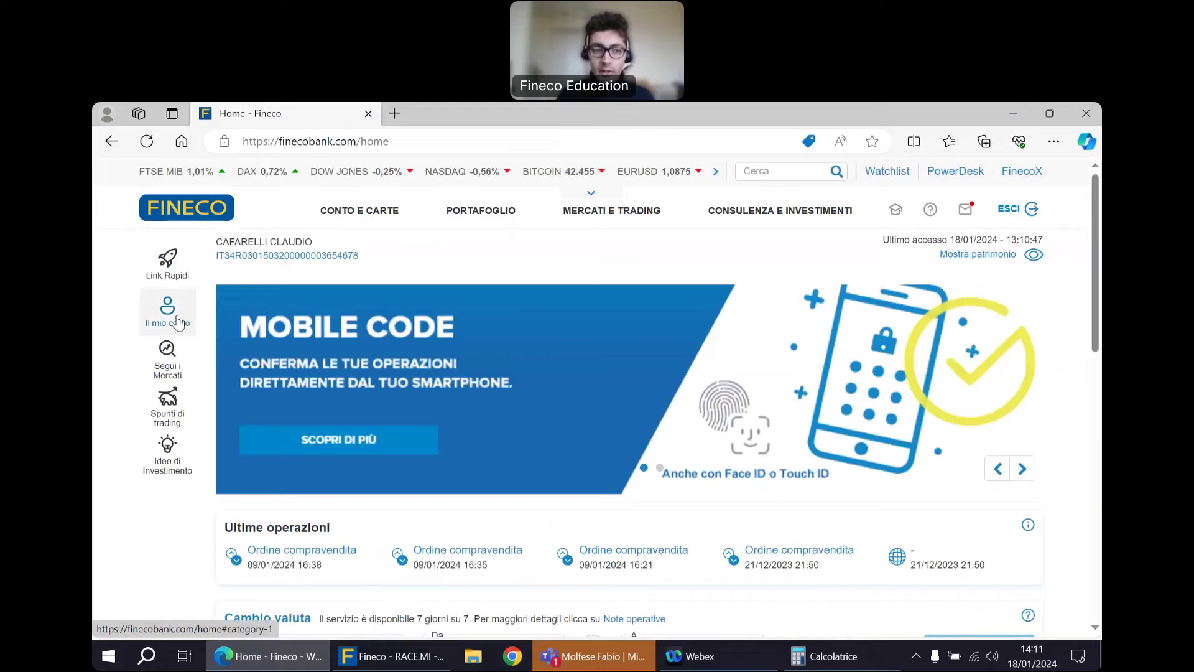
click(179, 321)
click(243, 422)
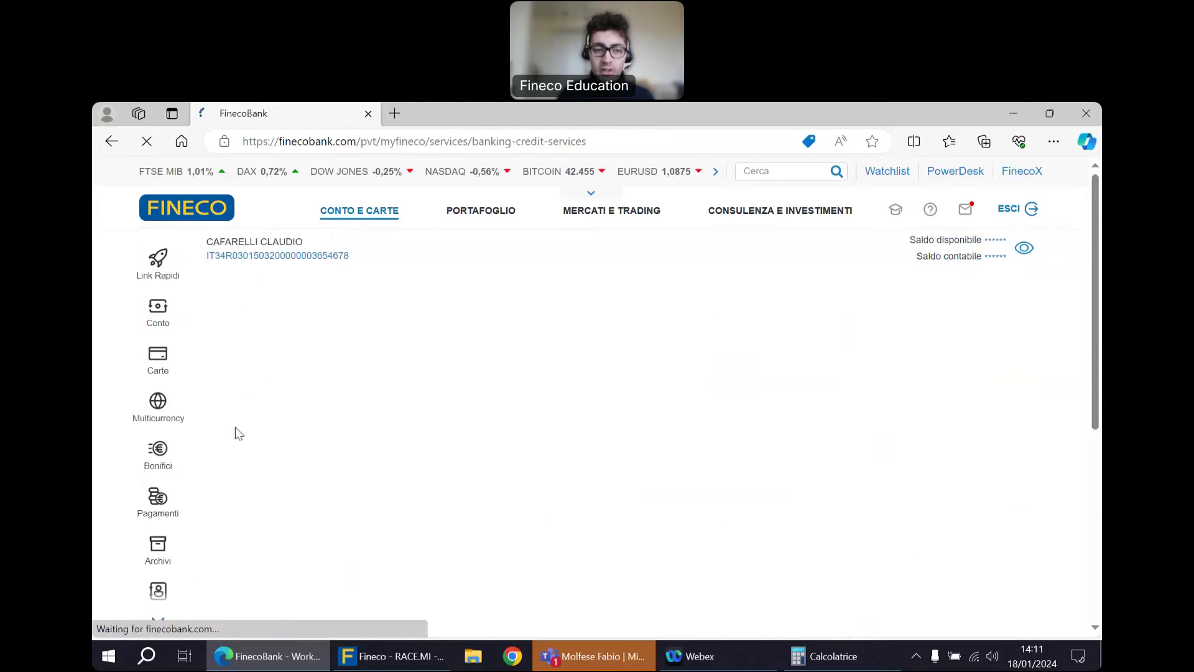
click(365, 381)
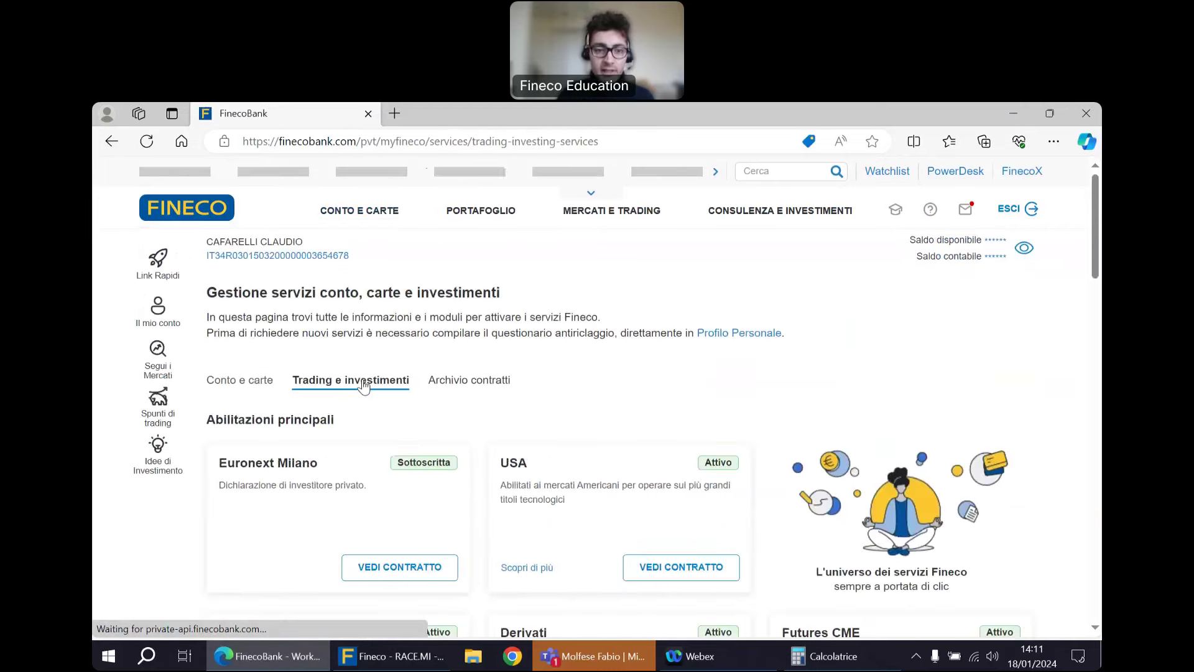
scroll(583, 428, down, 1)
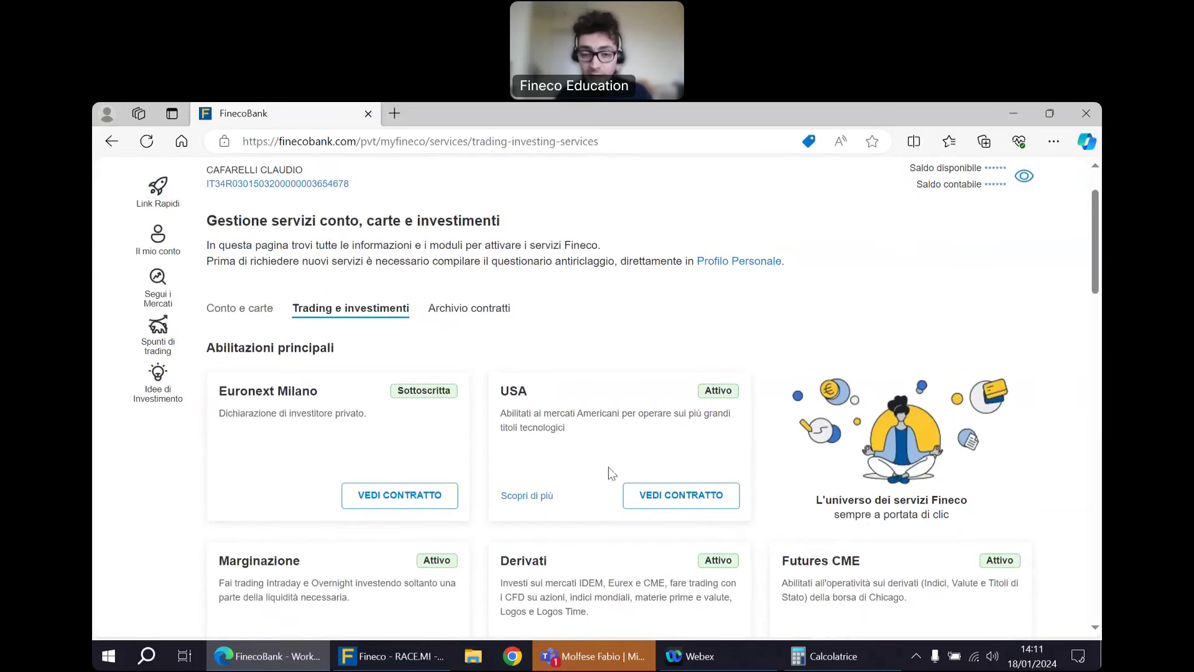
click(391, 656)
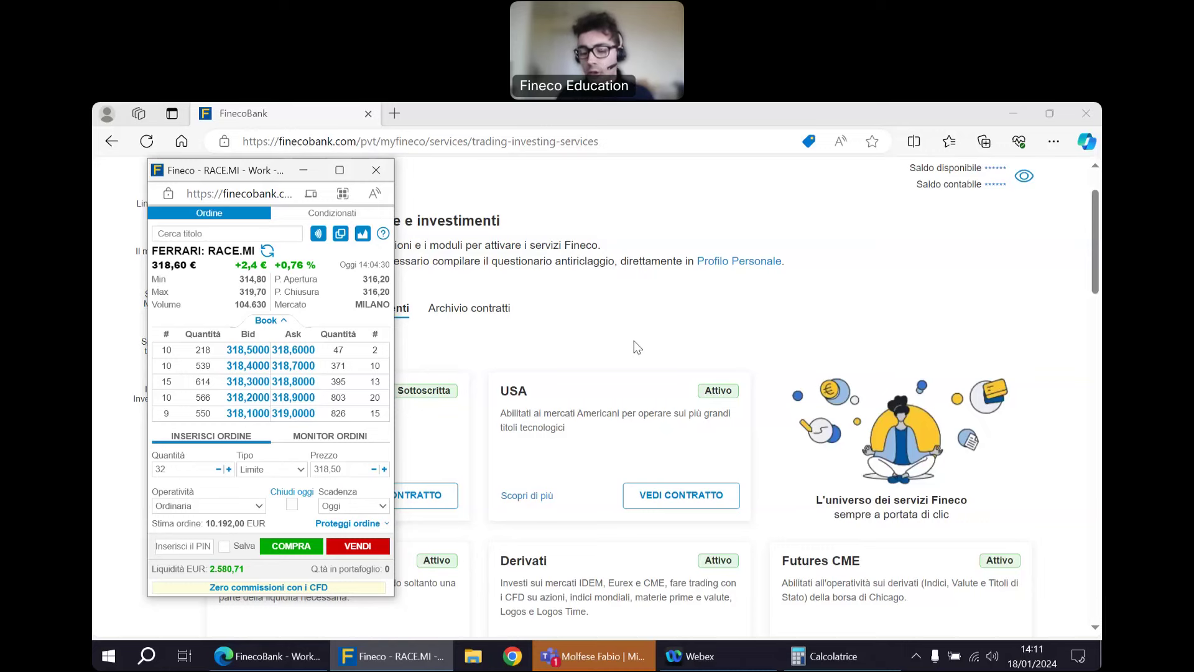
Minimize the Ferrari ticket, scroll to the Equiduct, VIRTX, TSX, LSE and SIBE market cards, then restore it
click(303, 171)
scroll(360, 339, down, 4)
scroll(622, 349, down, 1)
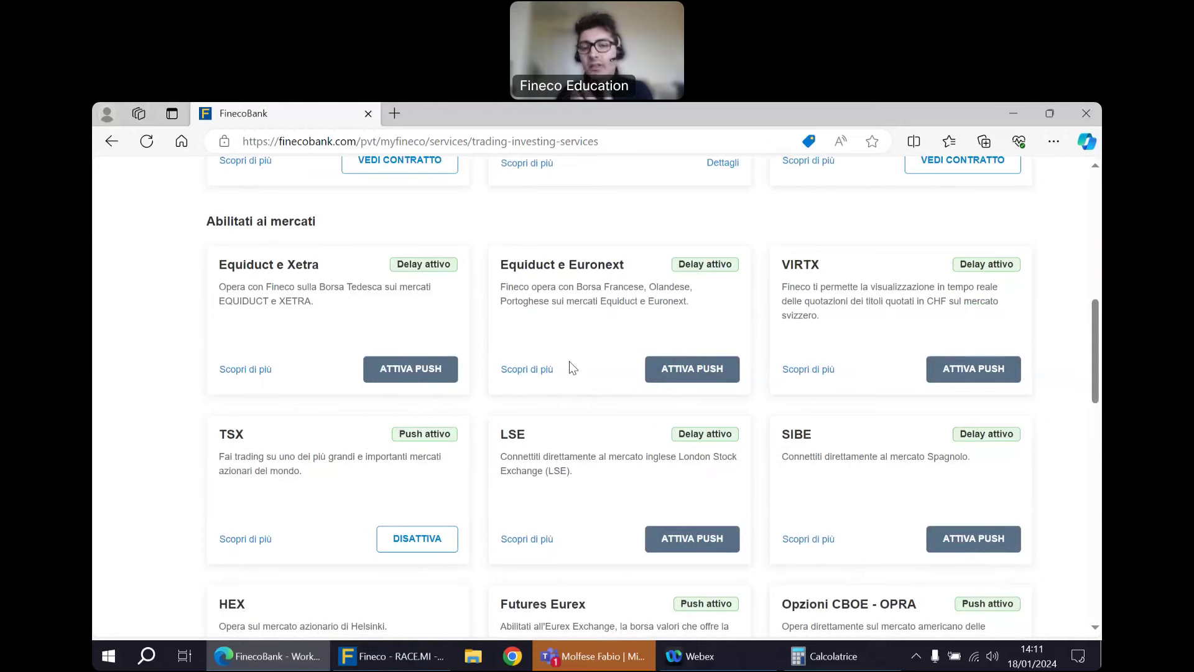
scroll(569, 362, down, 2)
scroll(587, 401, up, 2)
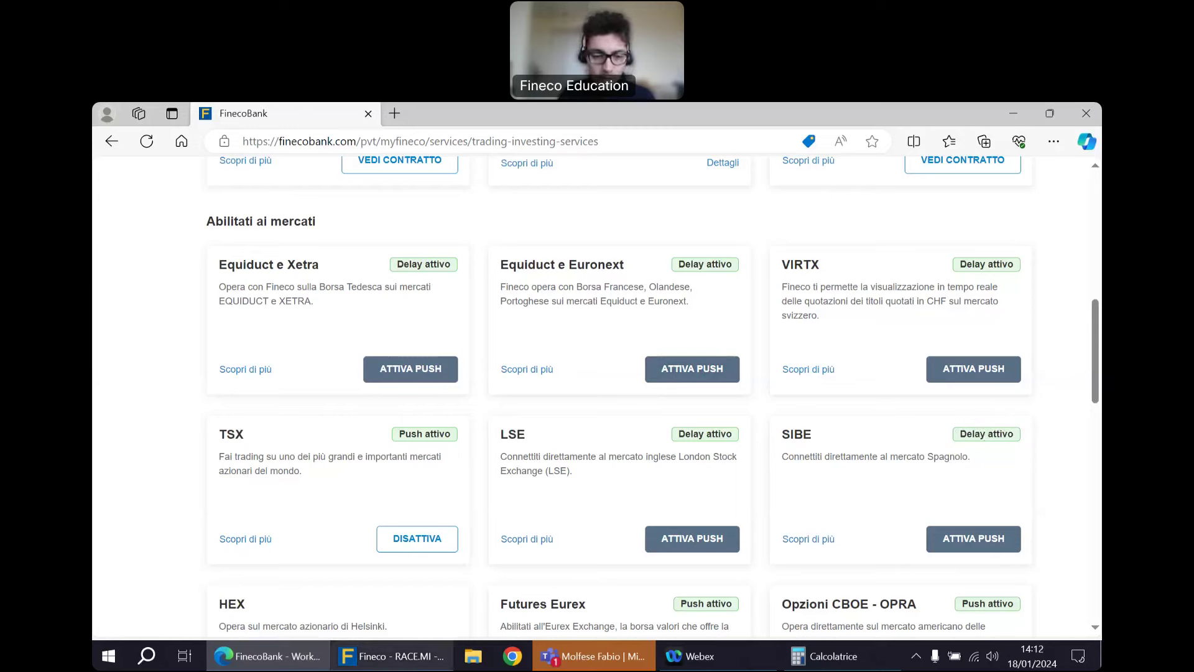
click(391, 656)
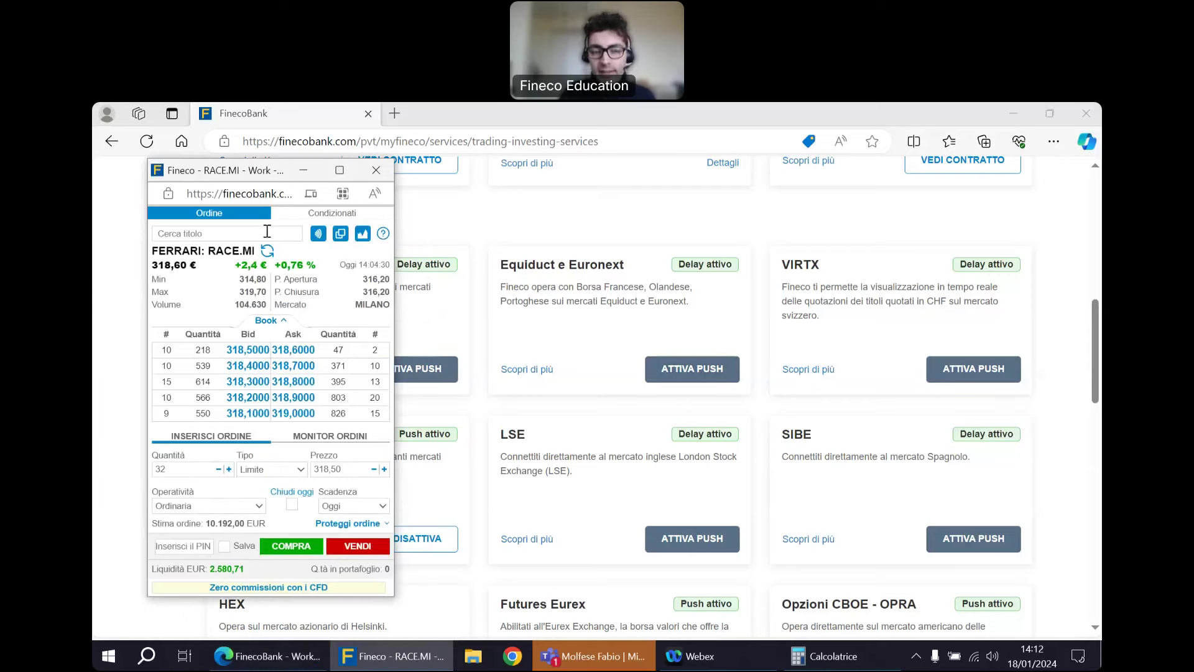
click(364, 236)
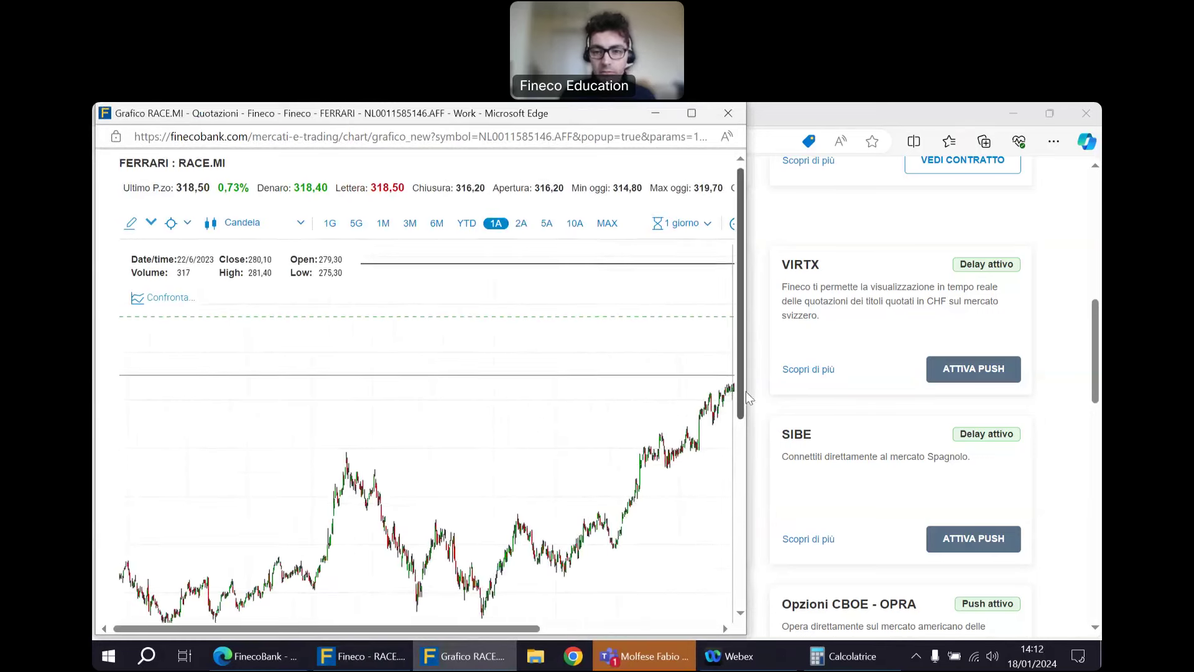
scroll(744, 468, down, 3)
scroll(745, 365, up, 2)
scroll(745, 365, up, 1)
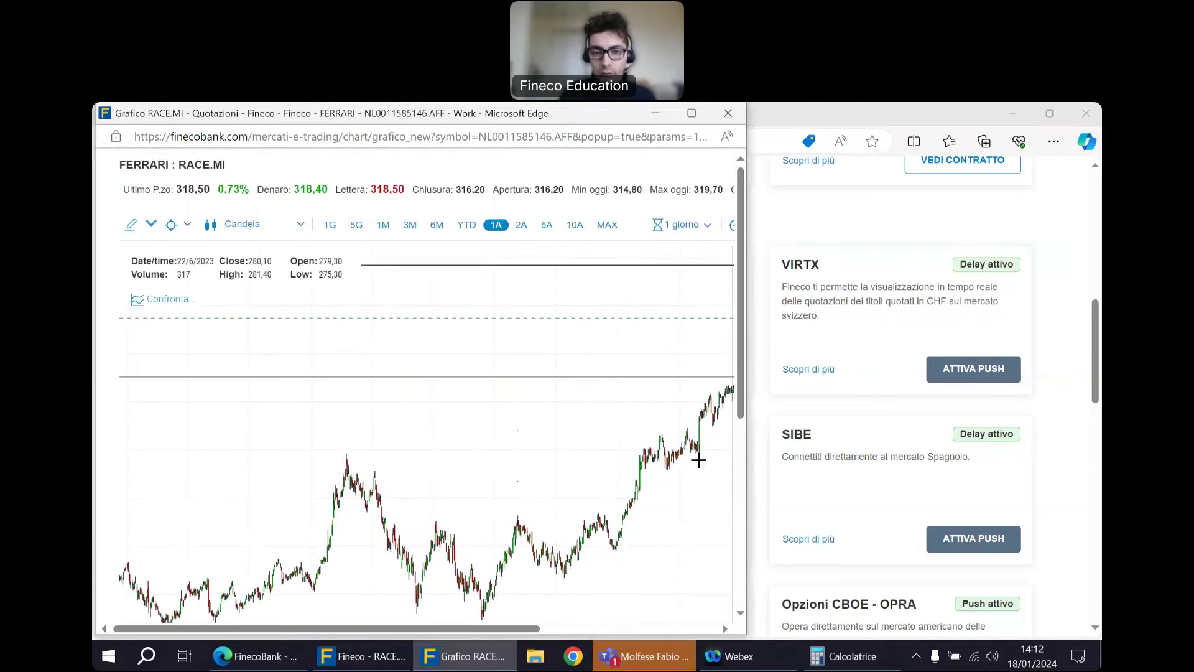
scroll(545, 626, right, 2)
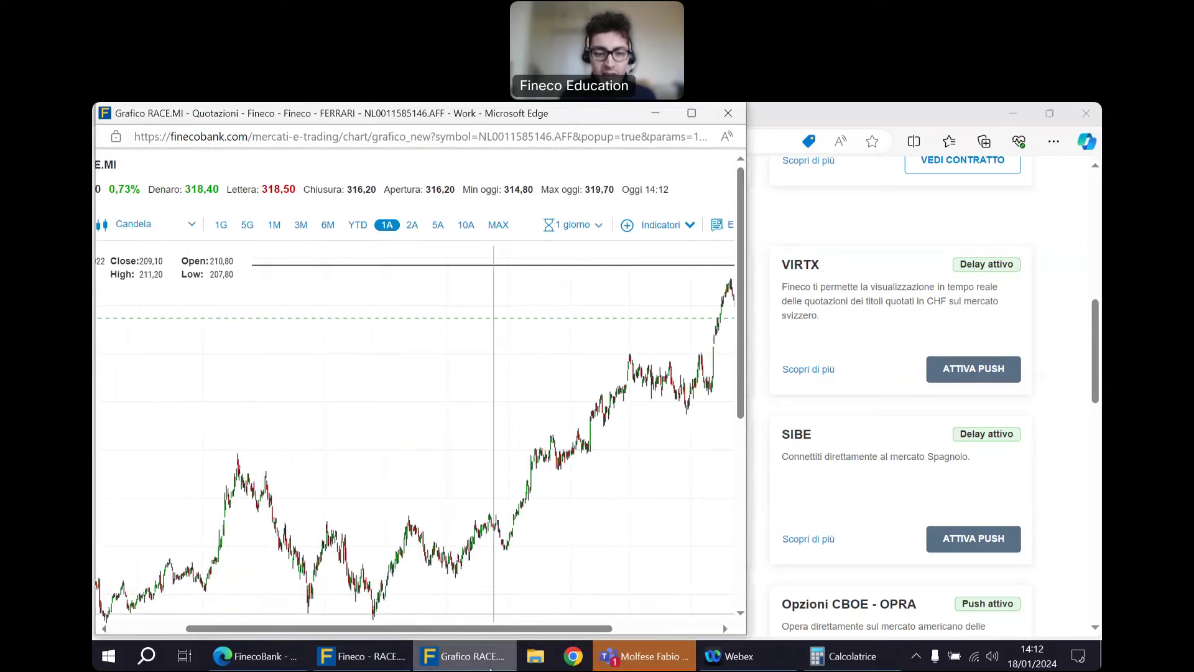
mouse_move(491, 668)
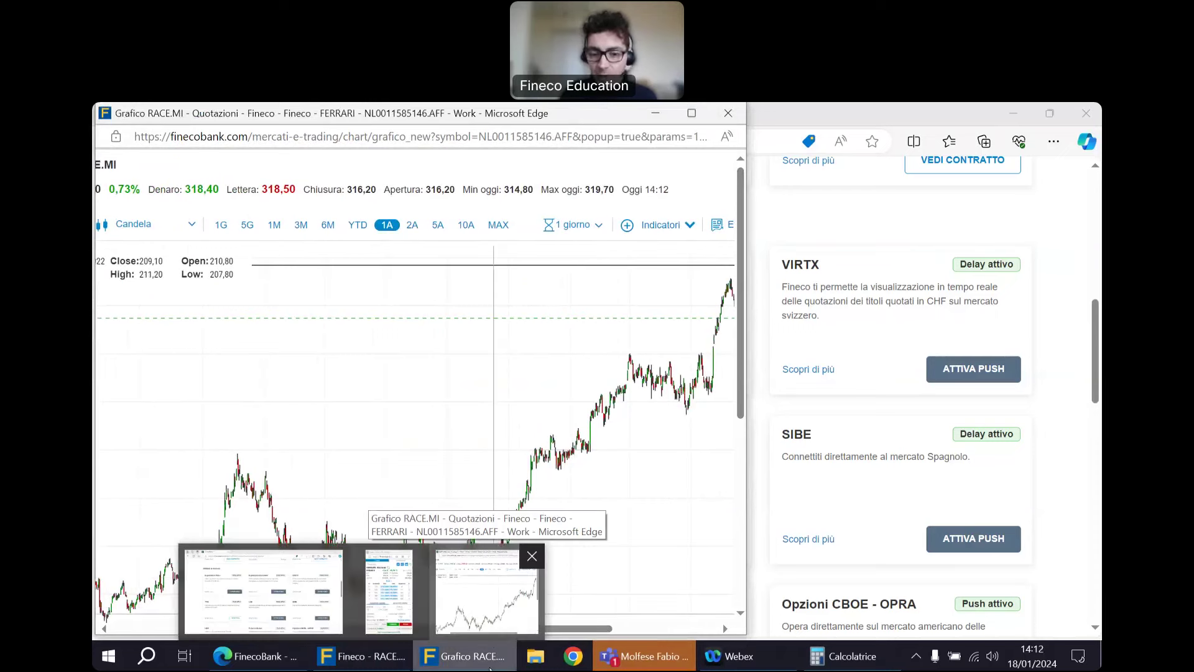
click(532, 559)
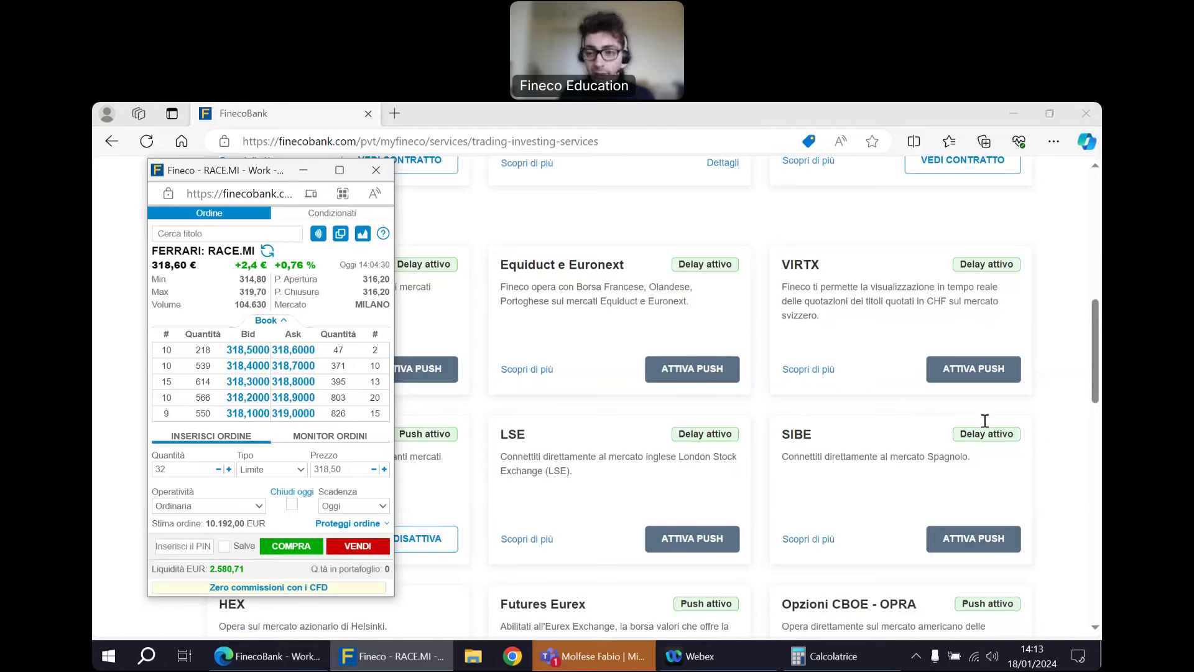
Move the Ferrari RACE.MI ticket (32 shares, limit 318,50) further right and down on the page
double_click(208, 339)
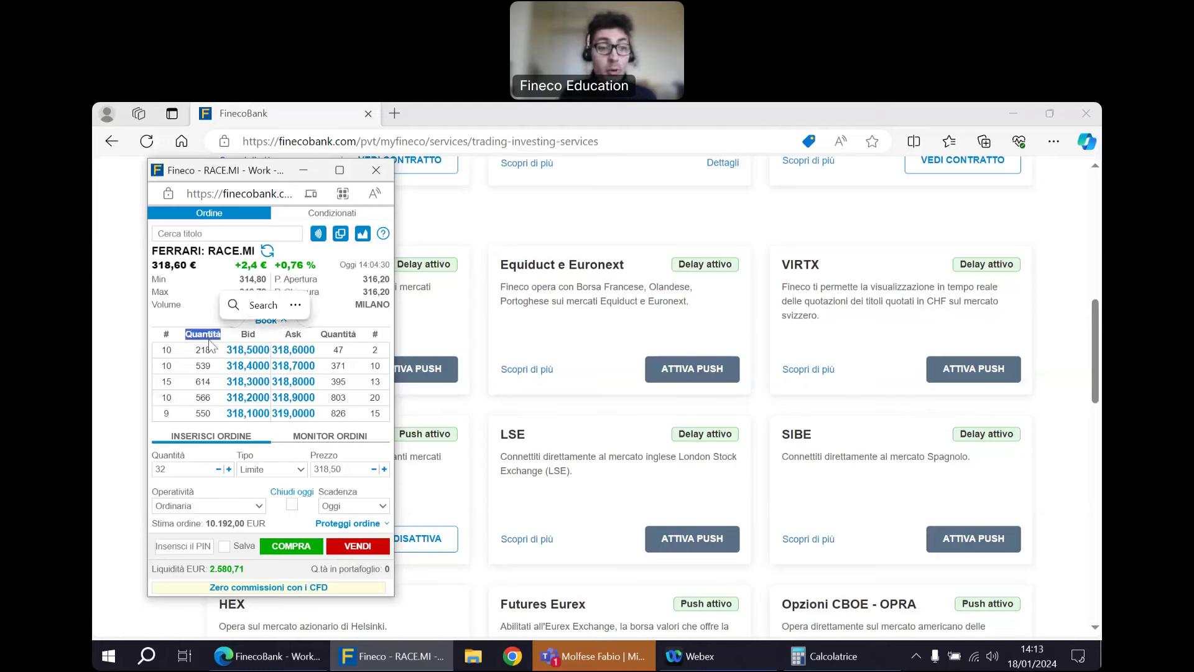
click(230, 343)
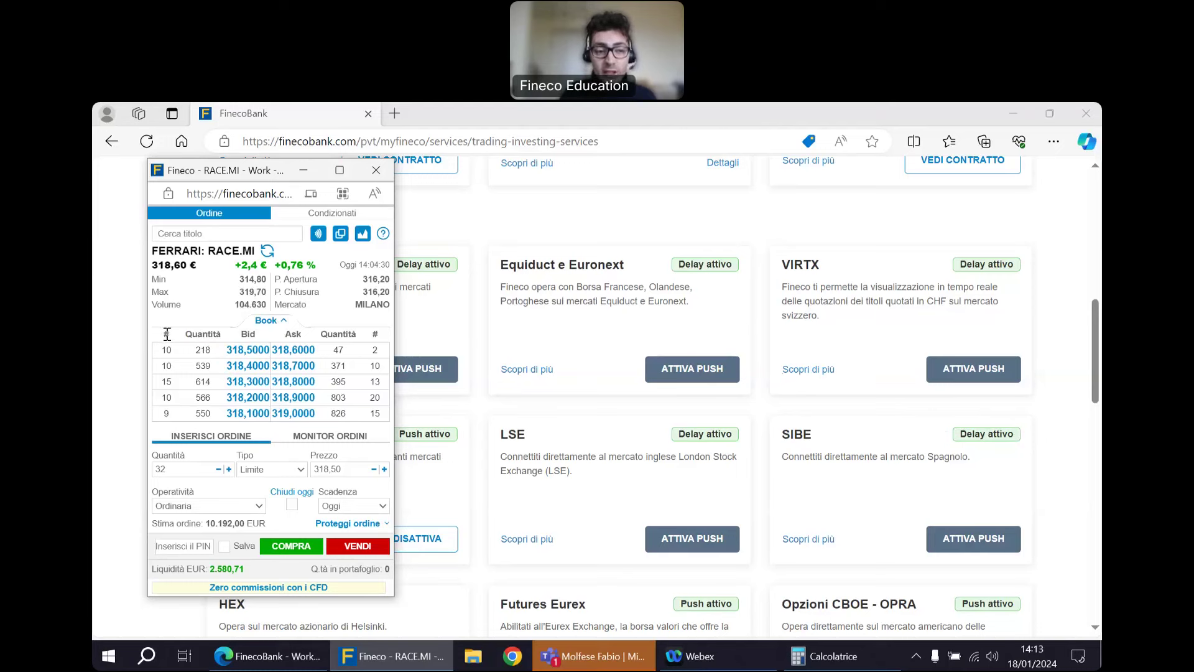
double_click(211, 335)
click(217, 353)
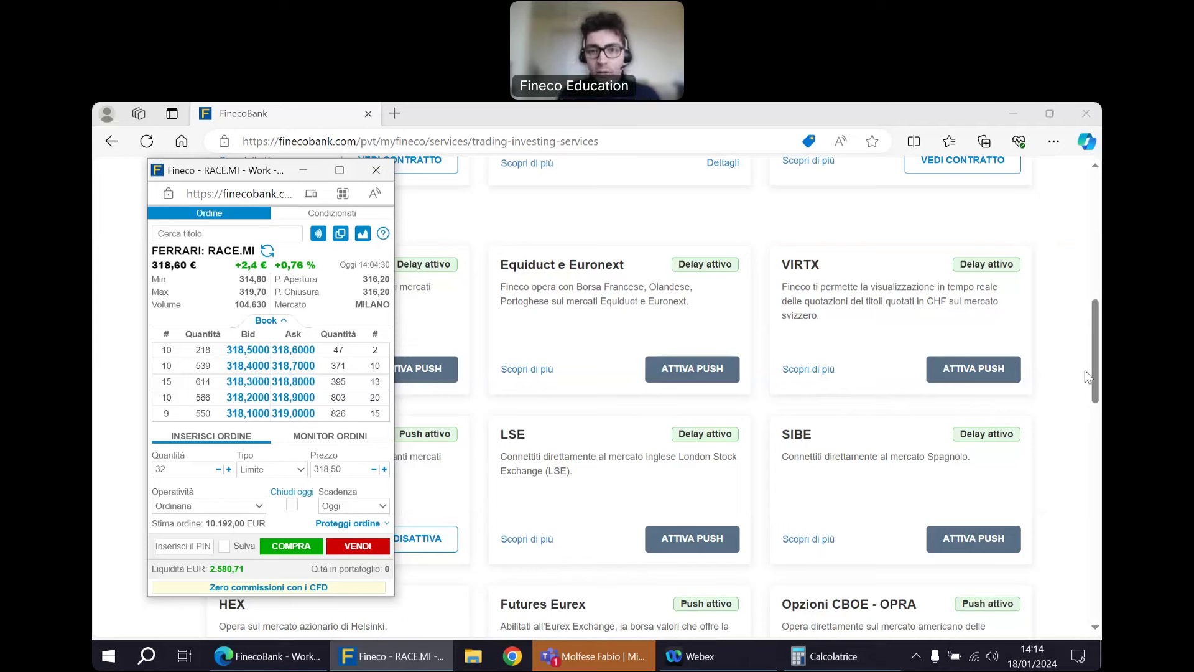
click(232, 439)
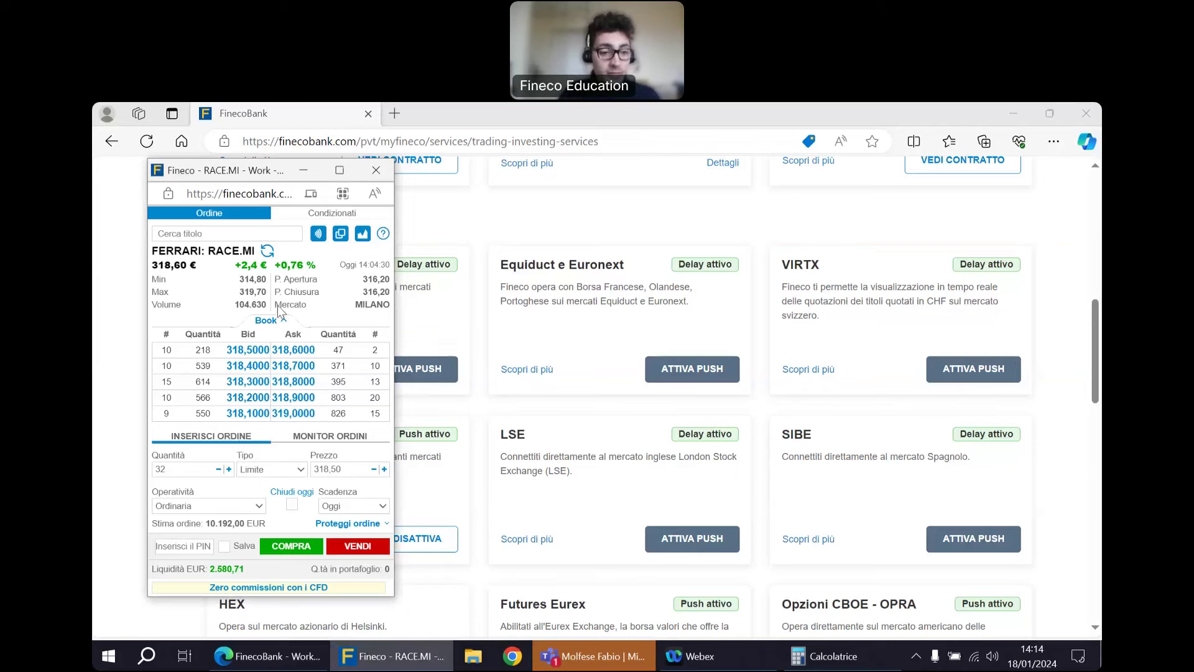
drag(231, 175, 383, 208)
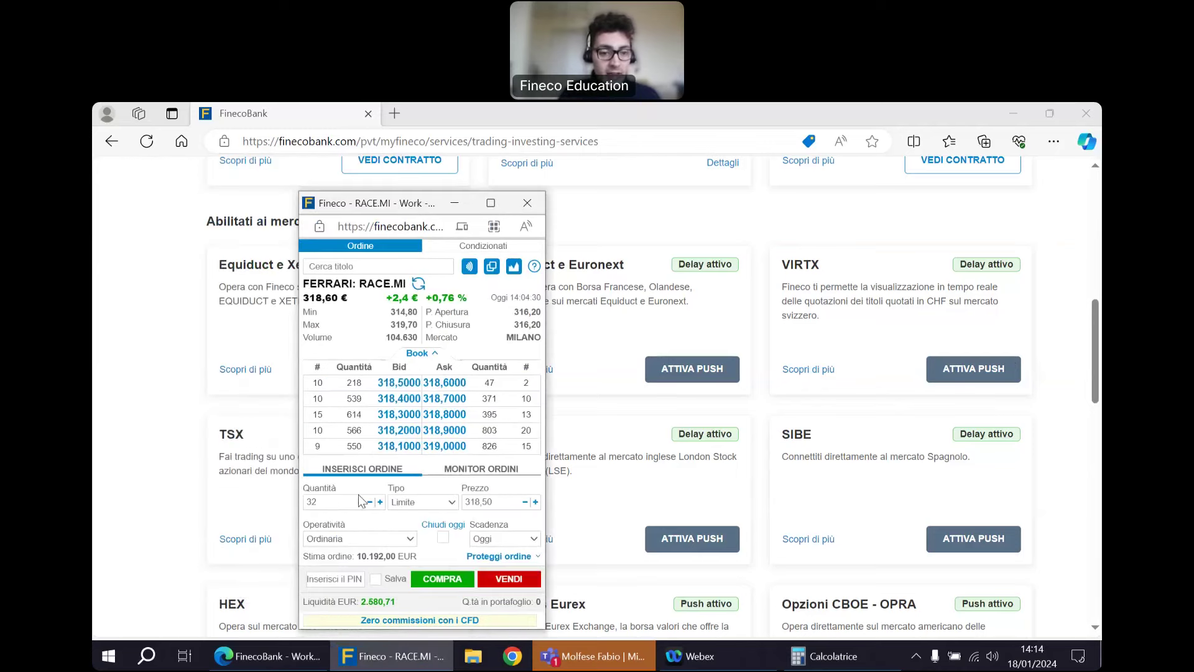
Change quantity from 32 to 20, set Tipo to Mercato, and turn on live push quotes
drag(323, 502, 306, 503)
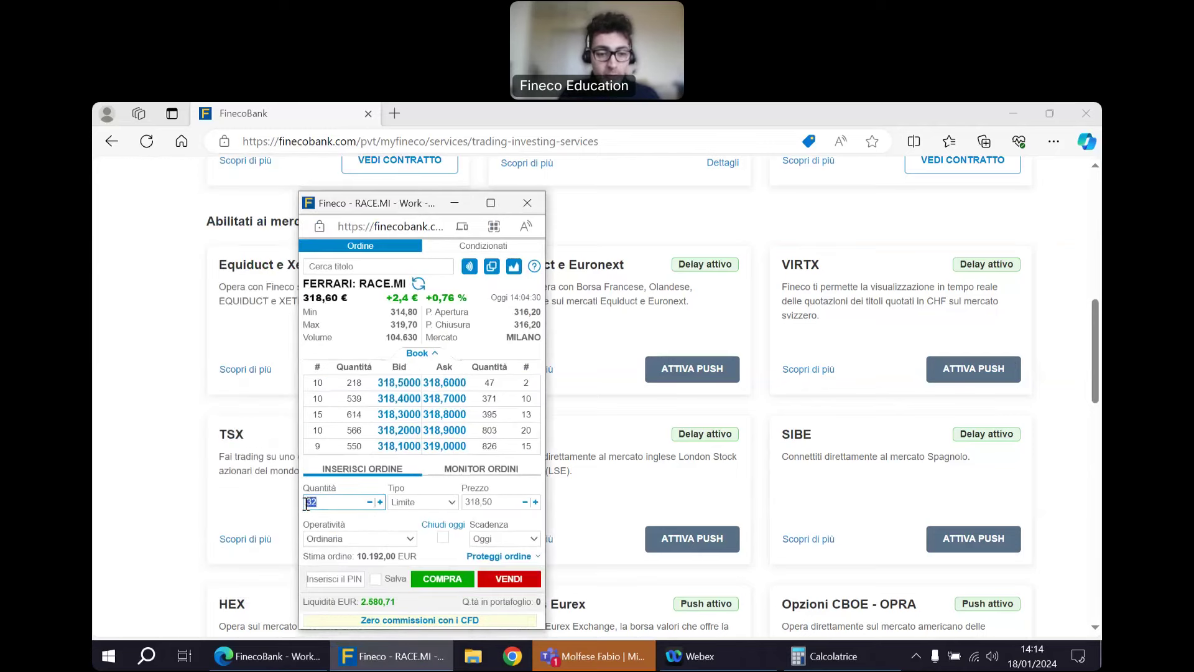
key(BackSpace)
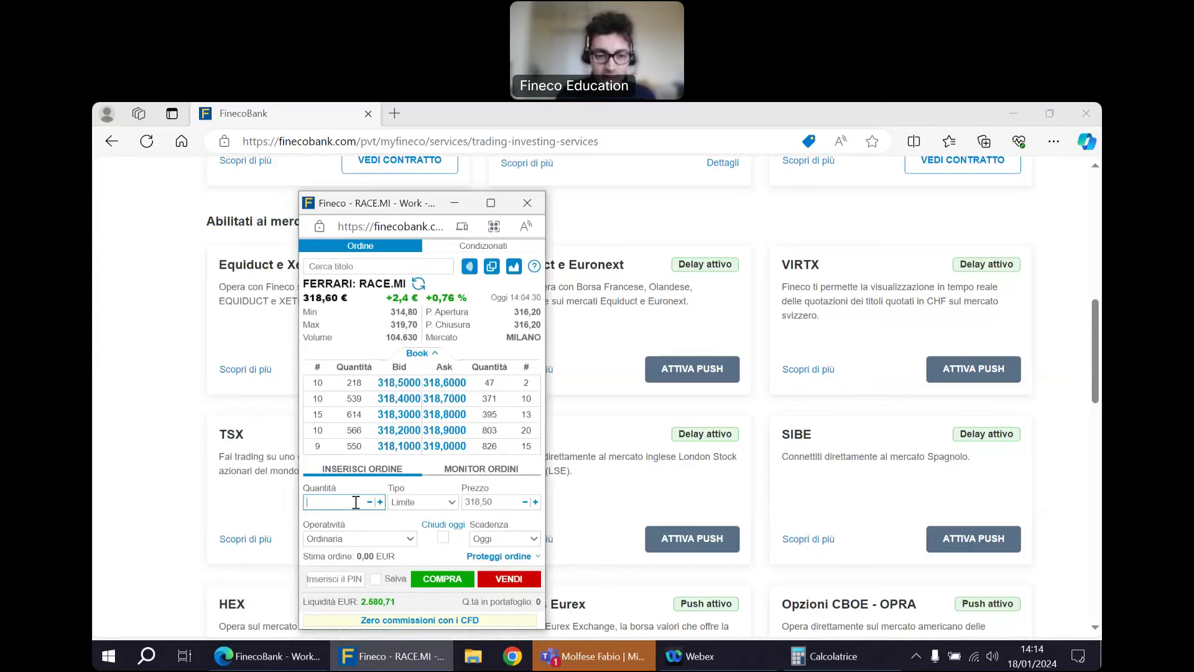
text(20)
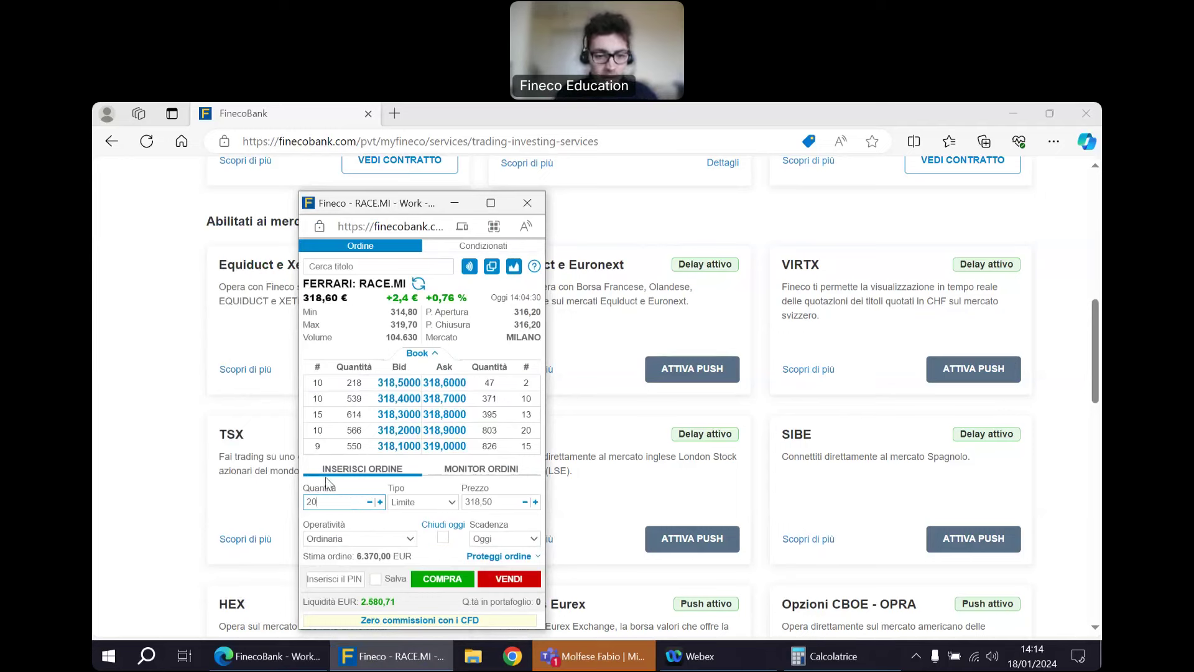
drag(358, 556, 393, 554)
click(364, 552)
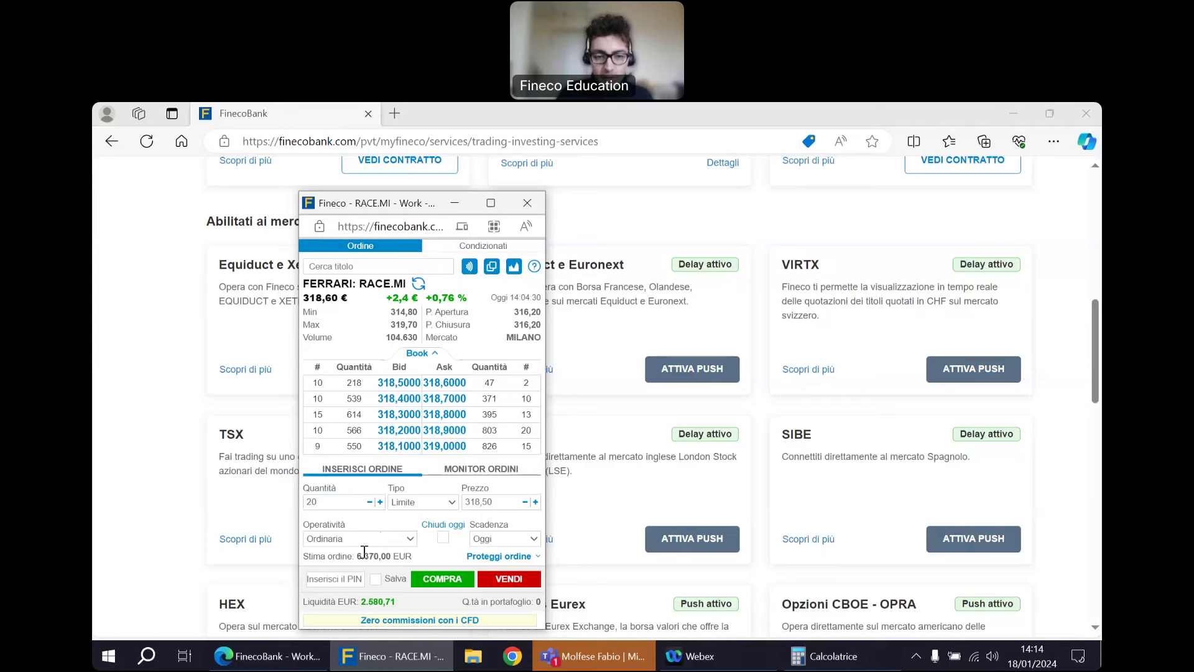
drag(361, 555, 395, 555)
click(432, 559)
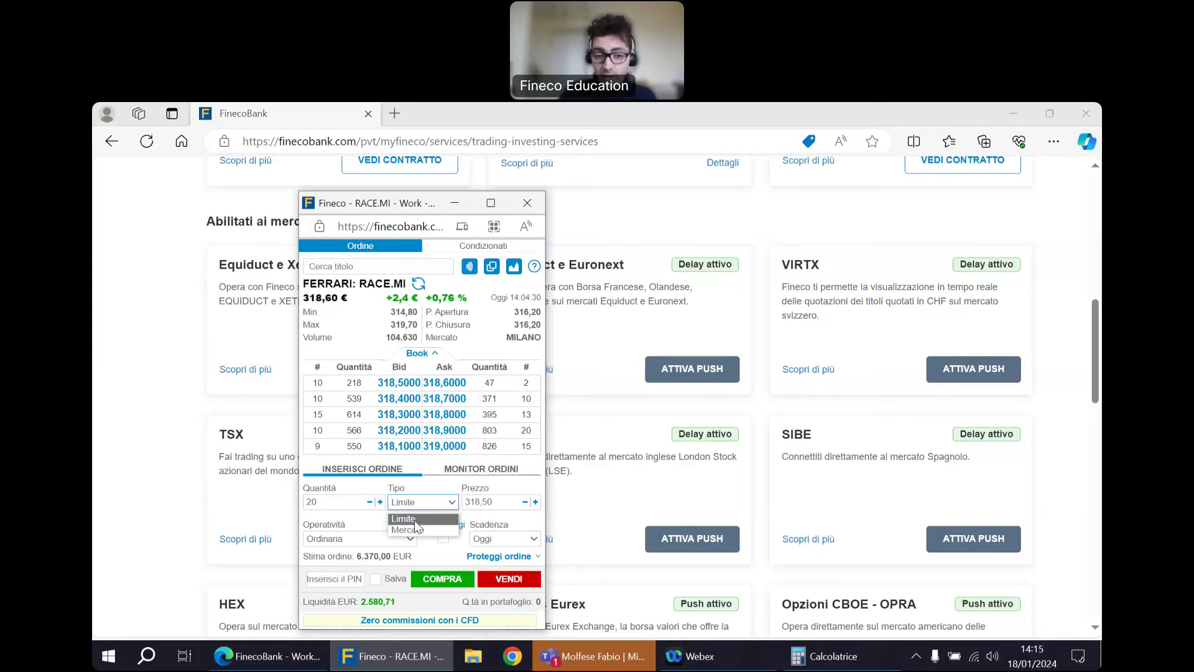
click(415, 529)
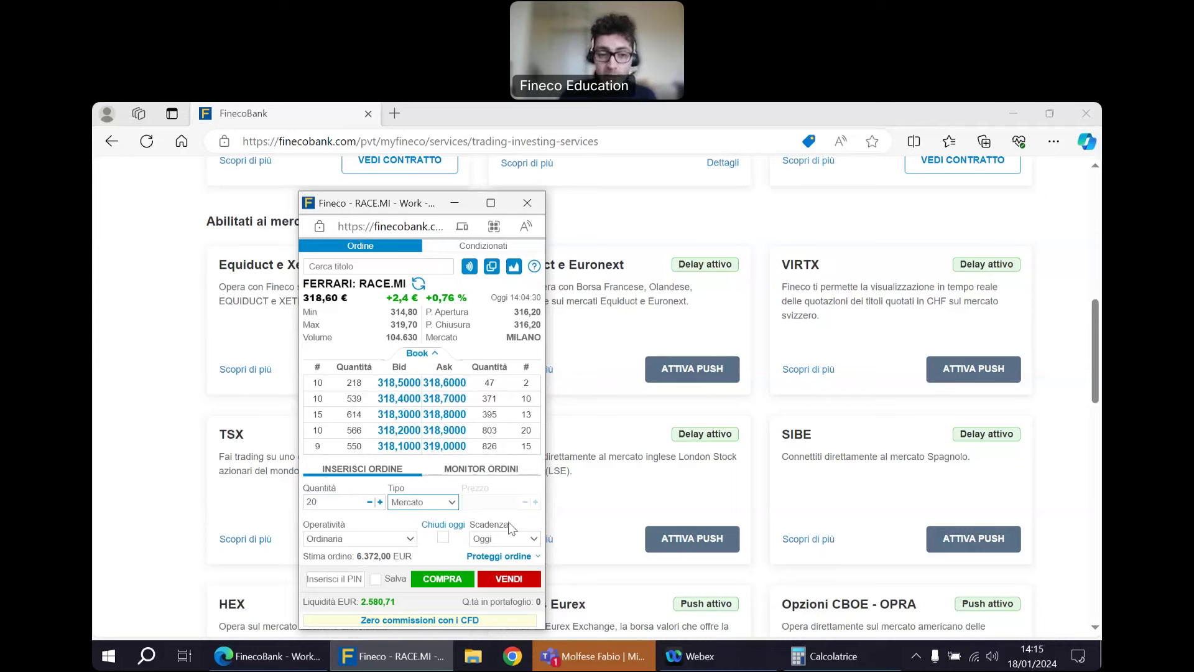
click(470, 267)
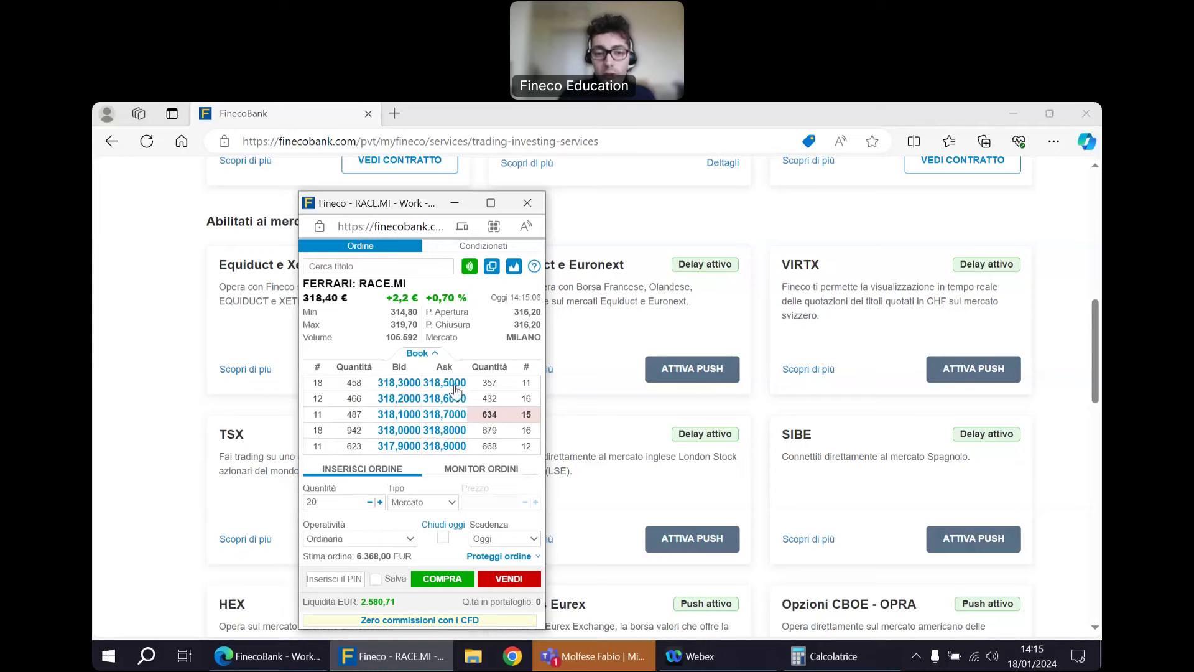
Switch Tipo back to Limite and set the limit price to 318
click(439, 507)
click(416, 523)
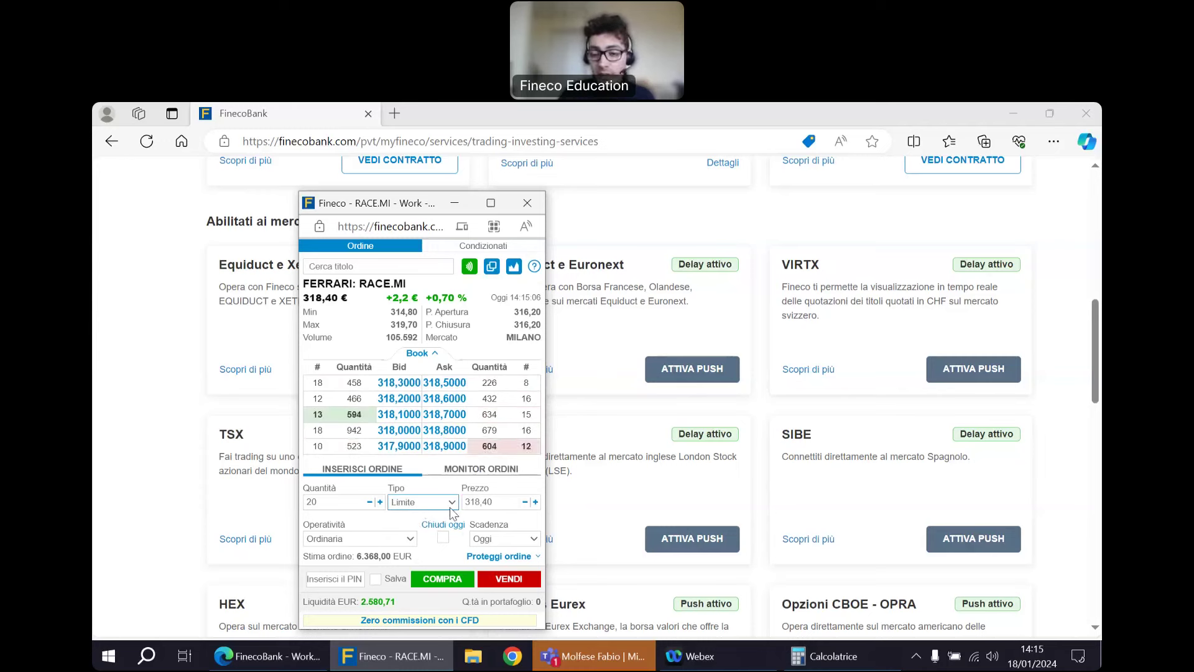
click(485, 508)
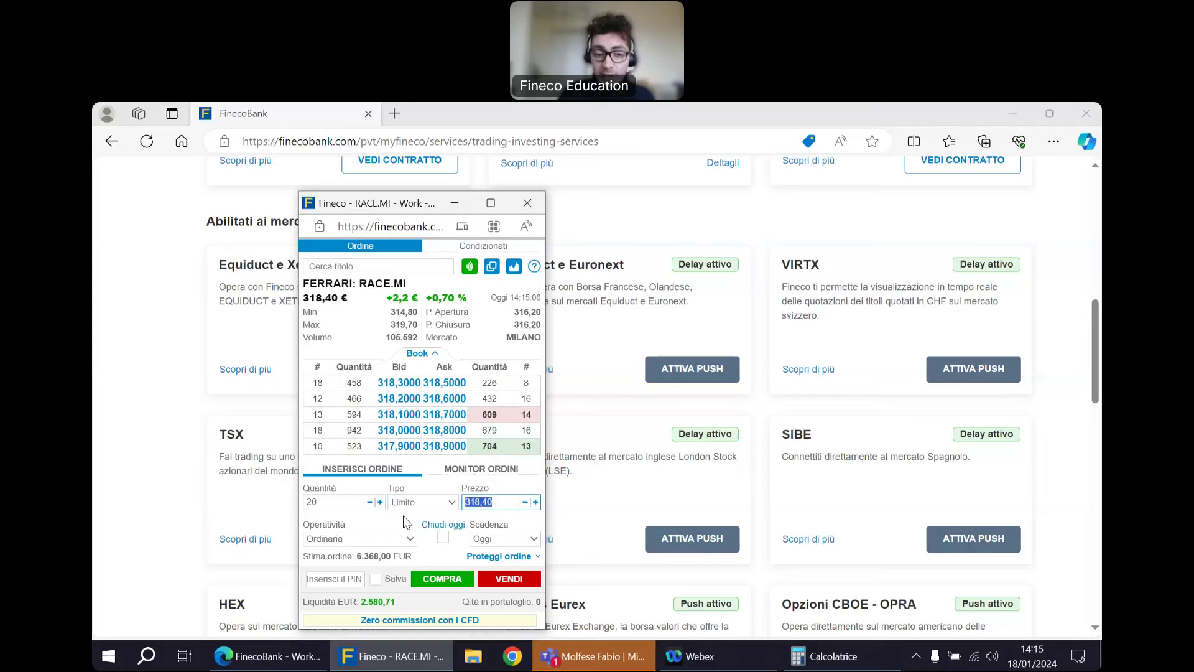
text(318)
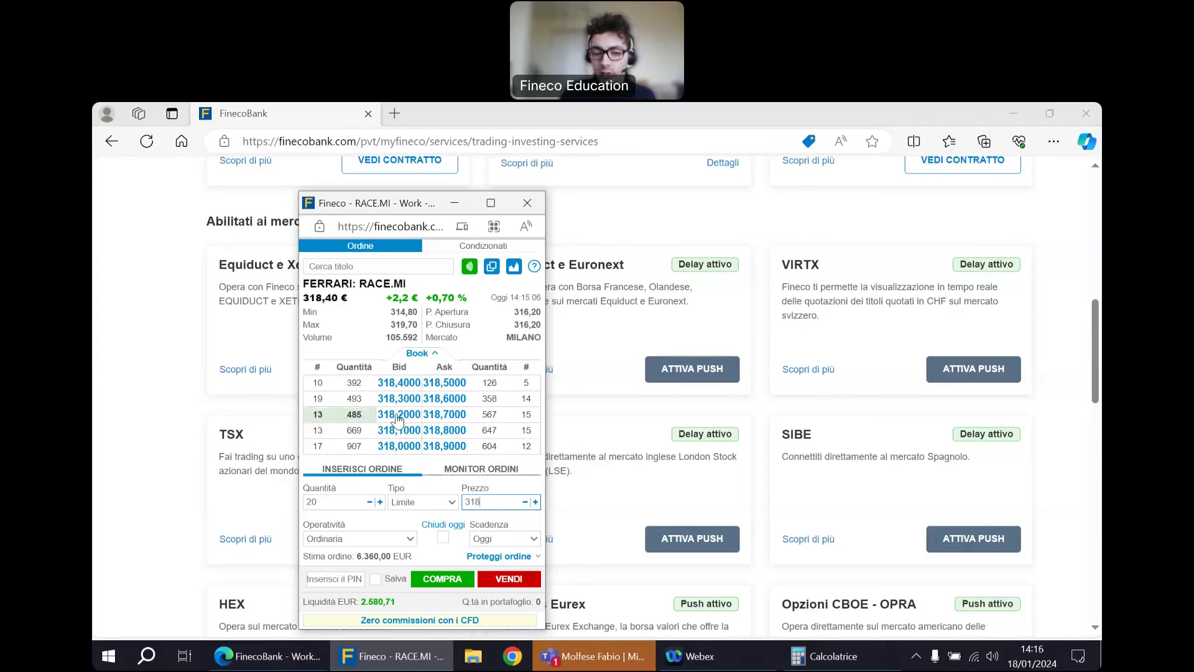
click(394, 539)
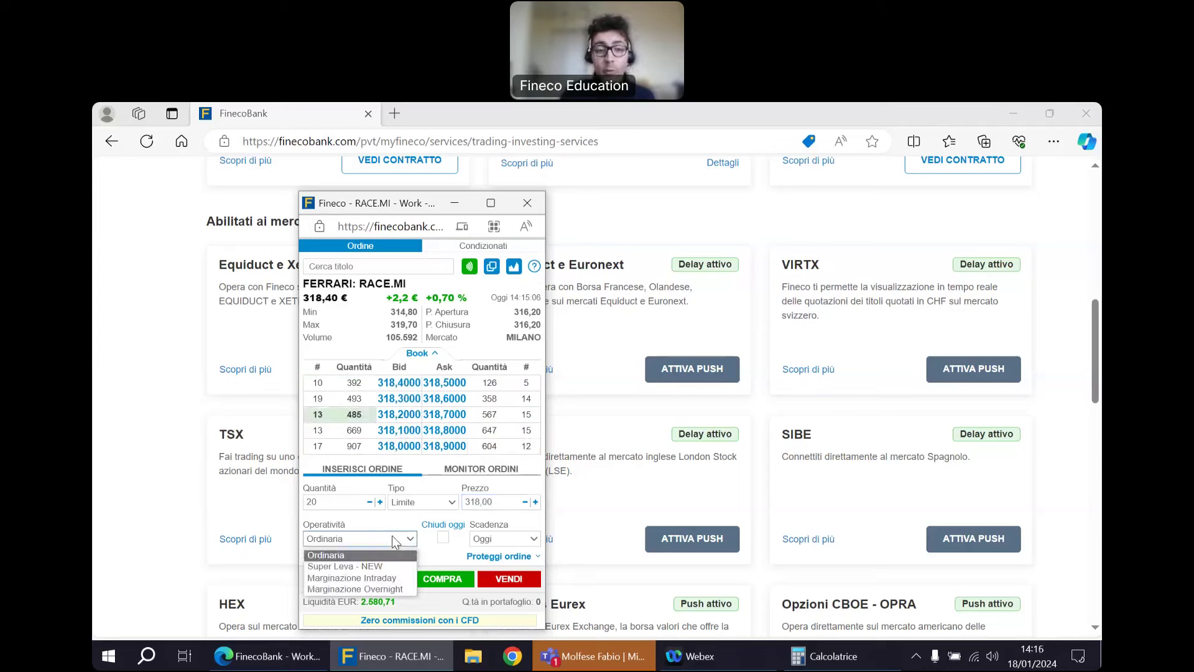
click(392, 539)
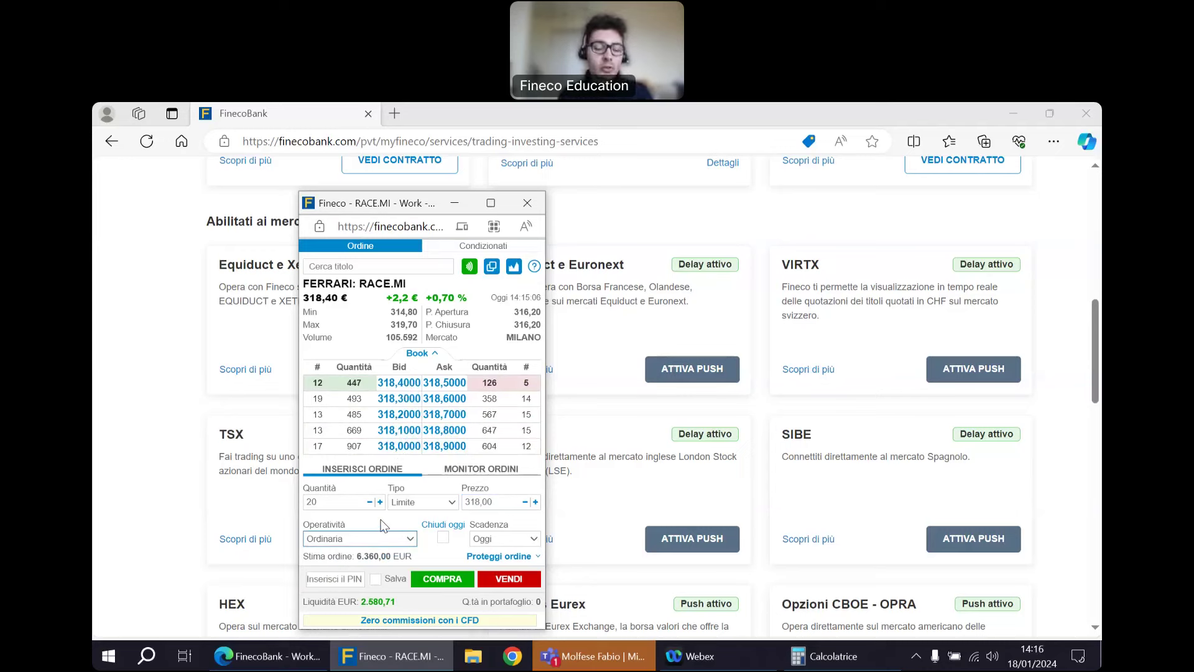
click(364, 542)
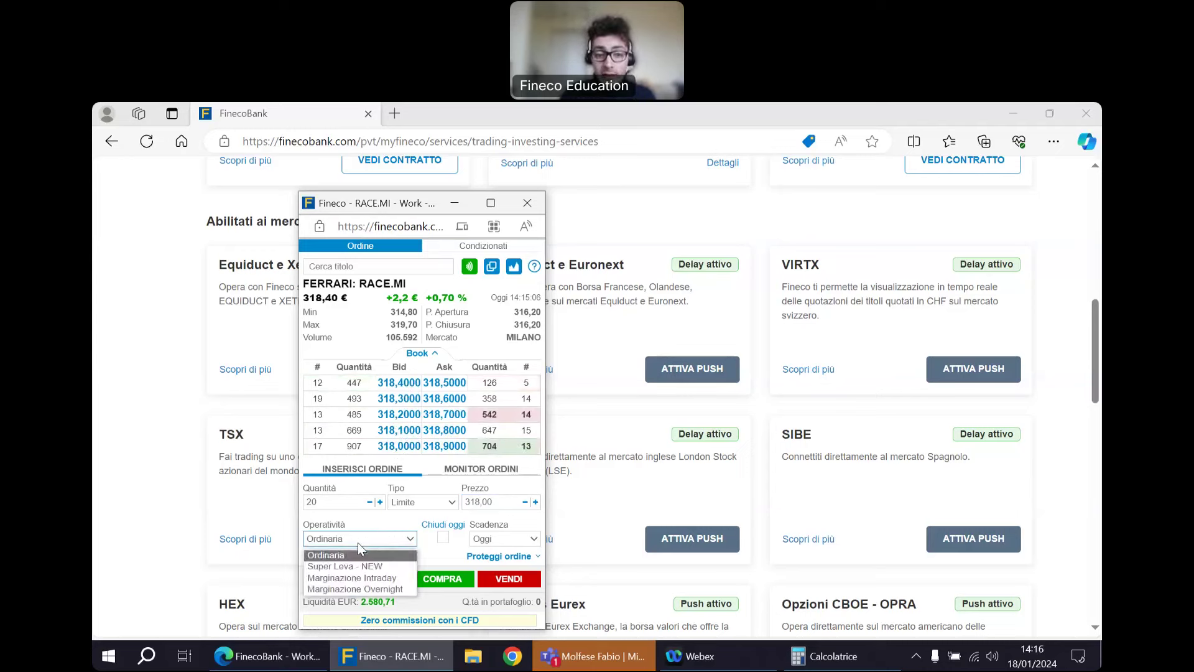
click(398, 579)
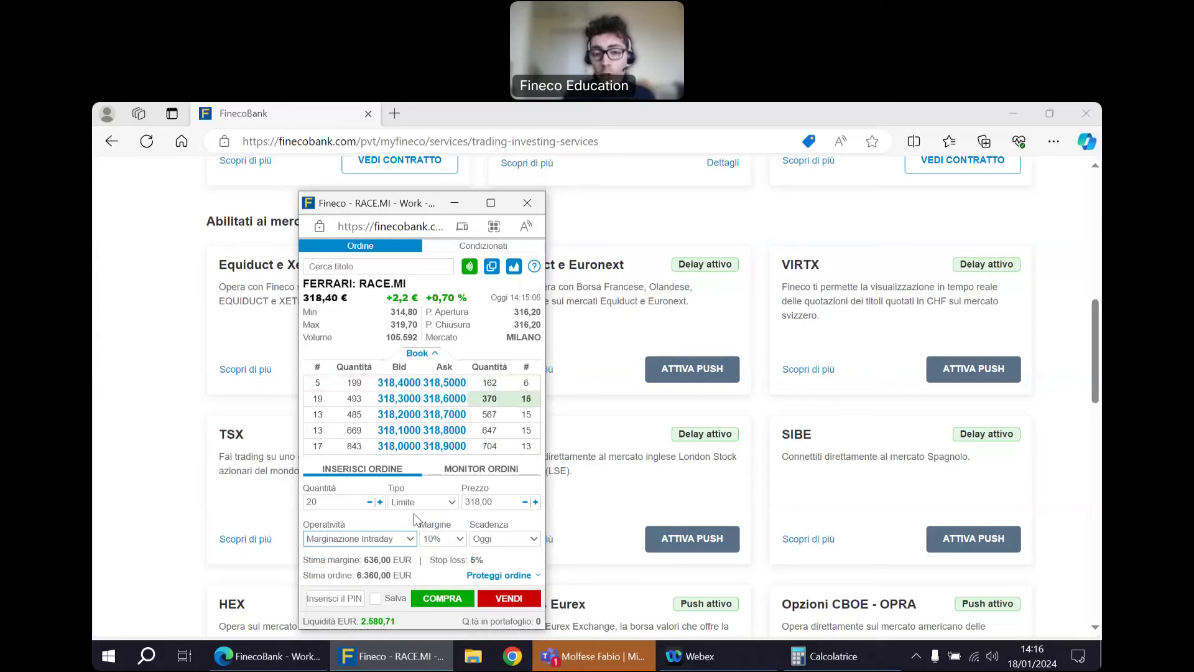
click(456, 539)
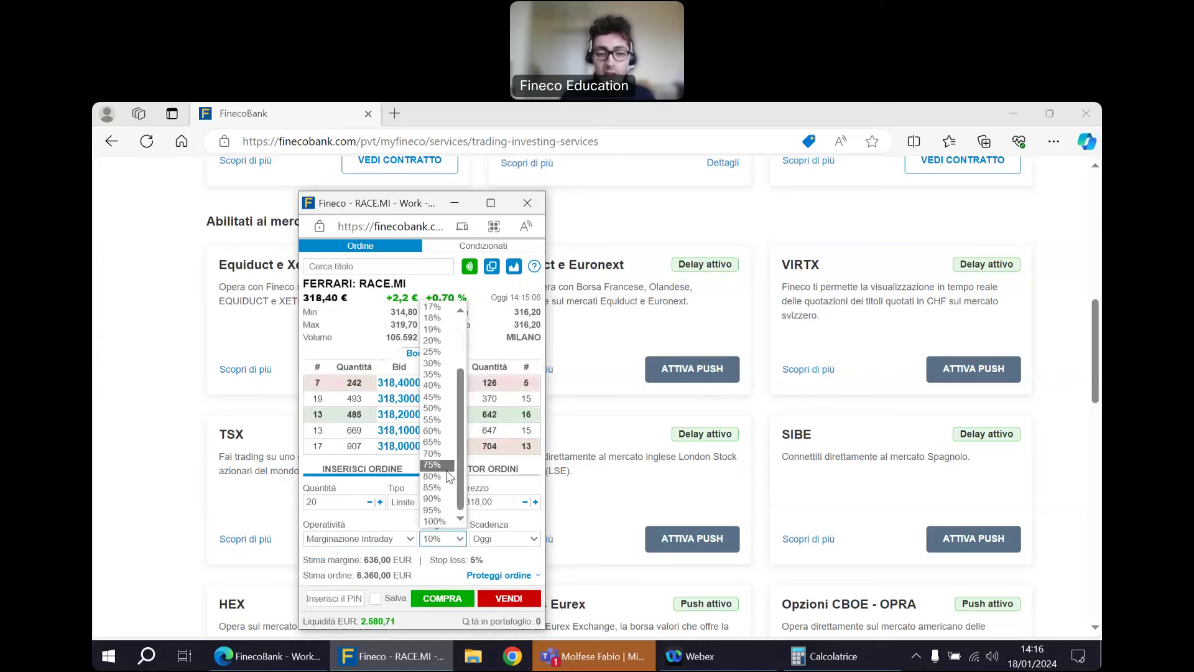
click(452, 540)
click(454, 540)
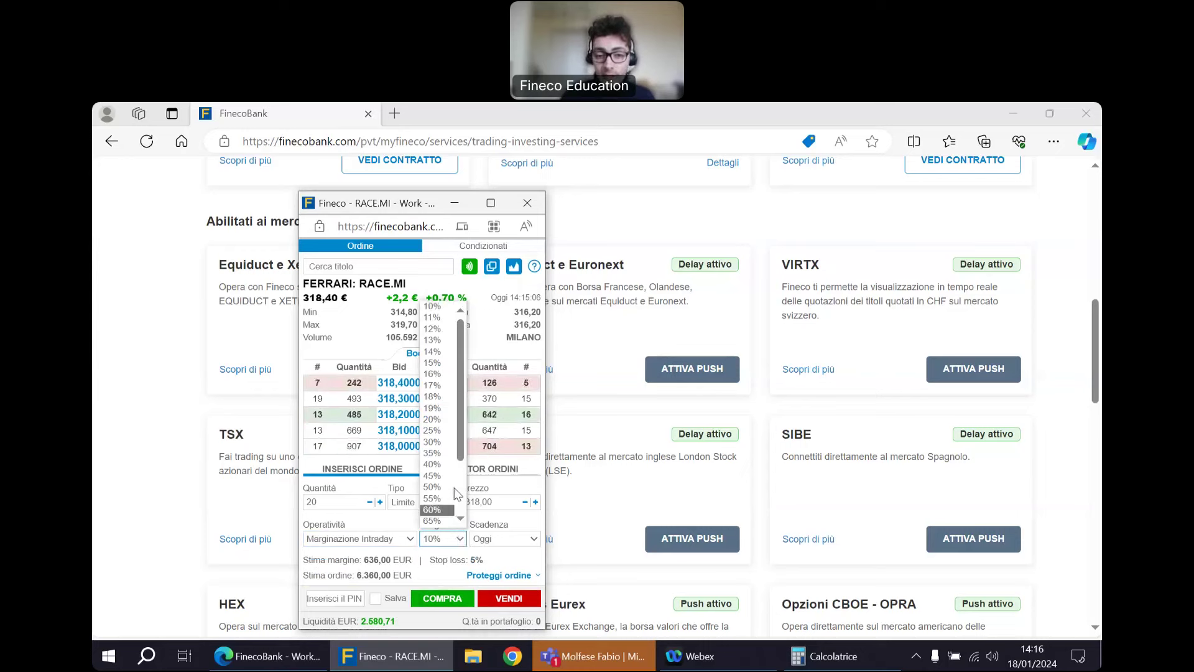
click(461, 521)
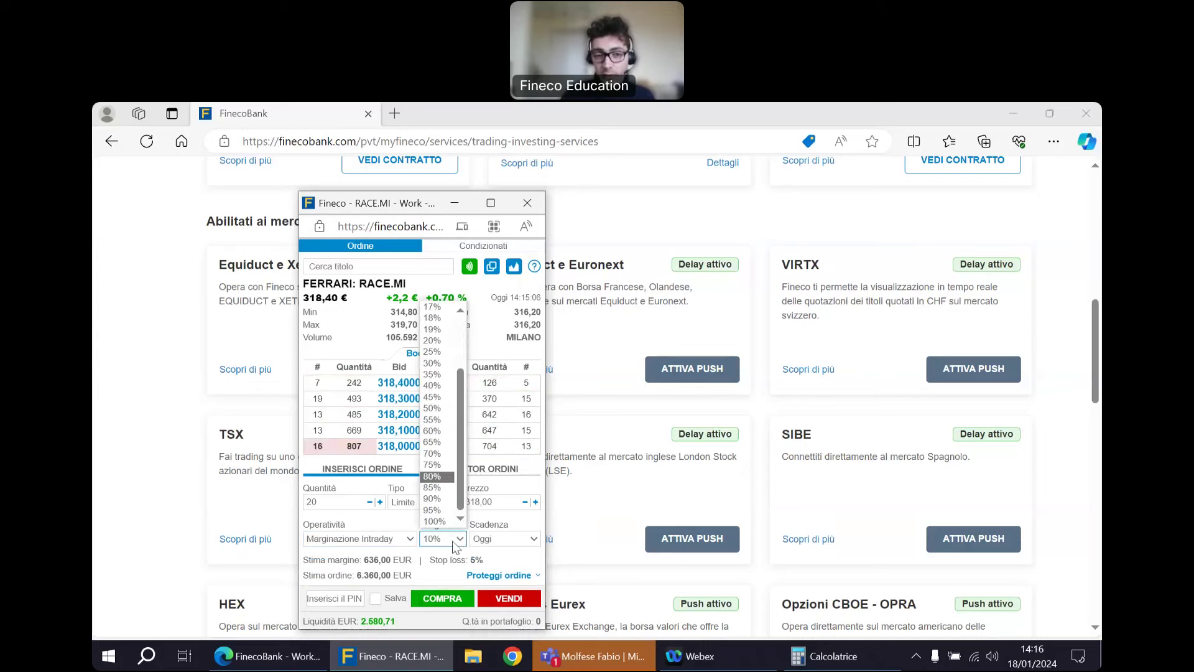
click(453, 540)
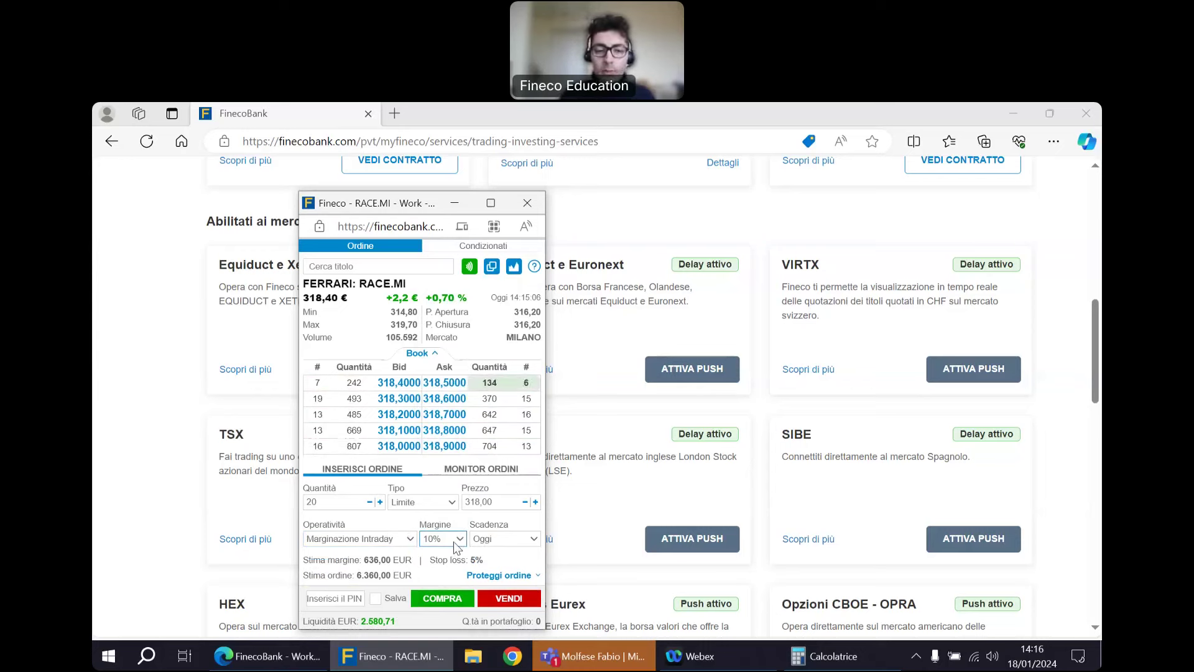
click(408, 544)
click(354, 589)
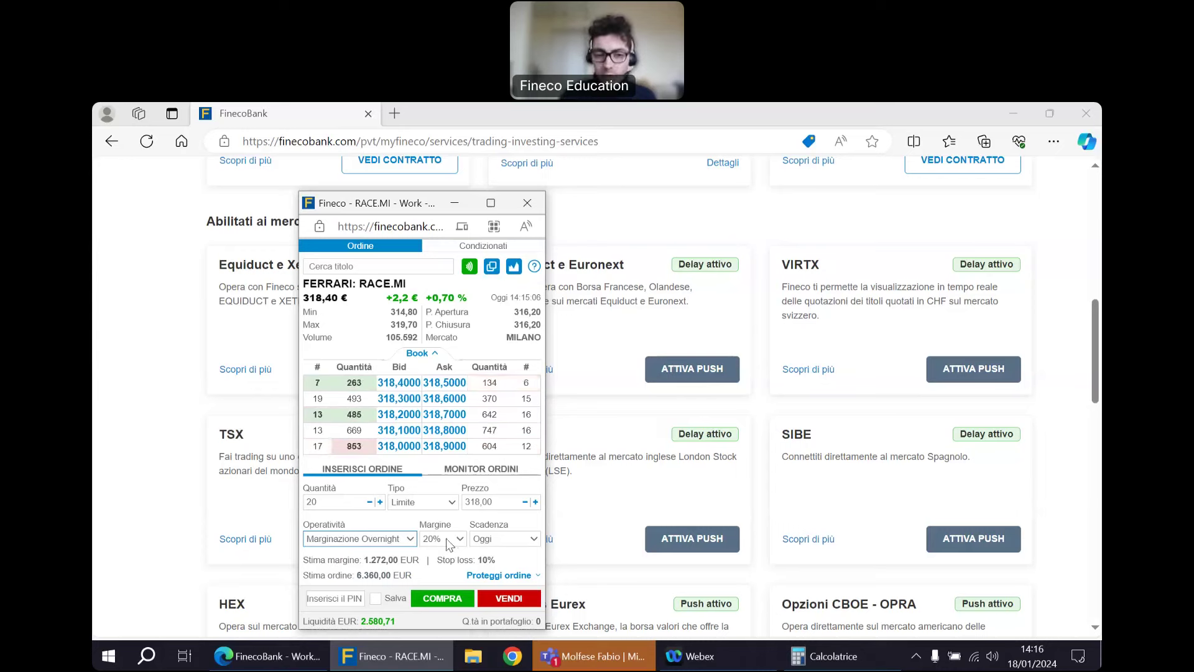
click(400, 545)
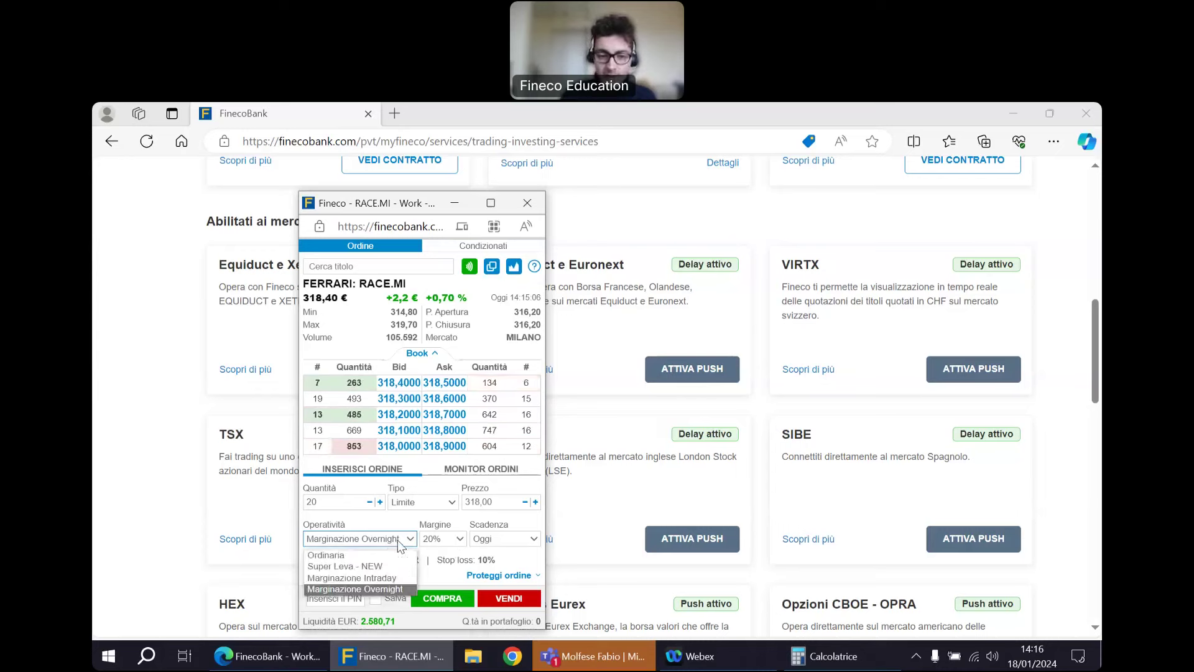
click(354, 555)
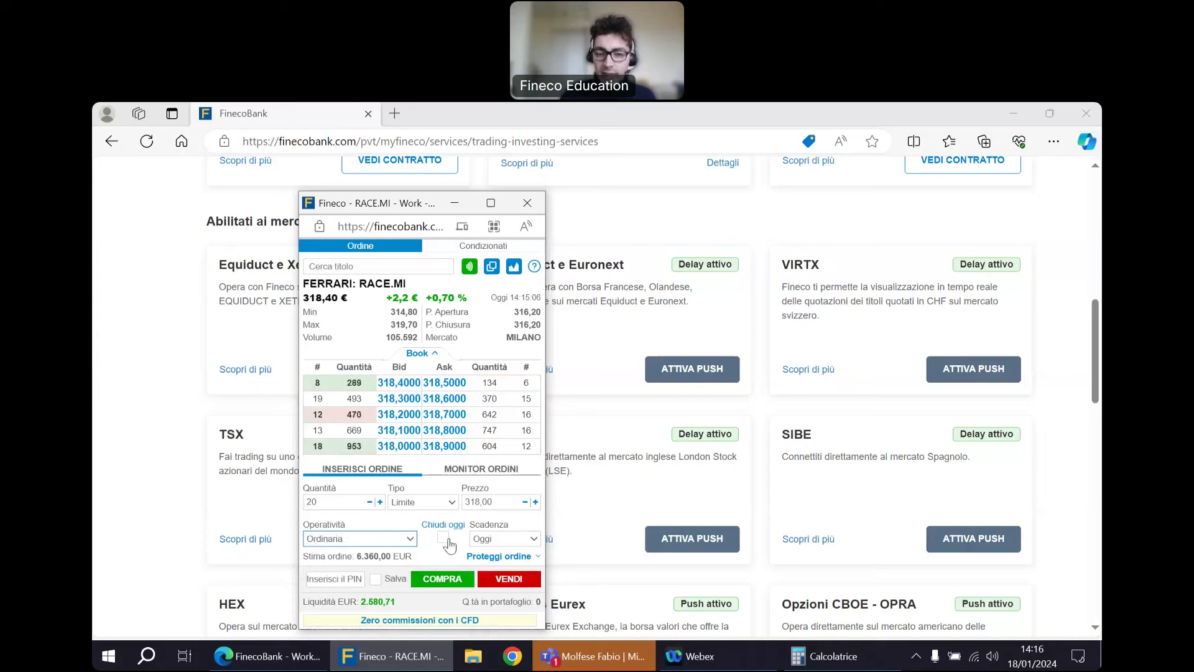
mouse_move(443, 528)
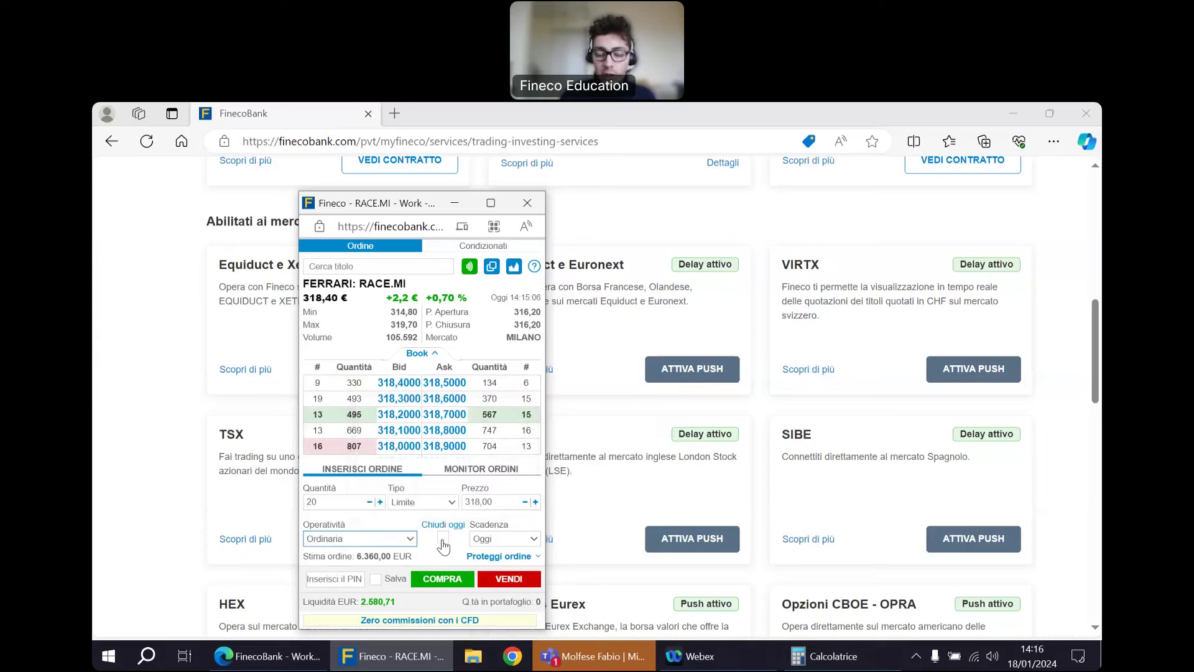
click(443, 537)
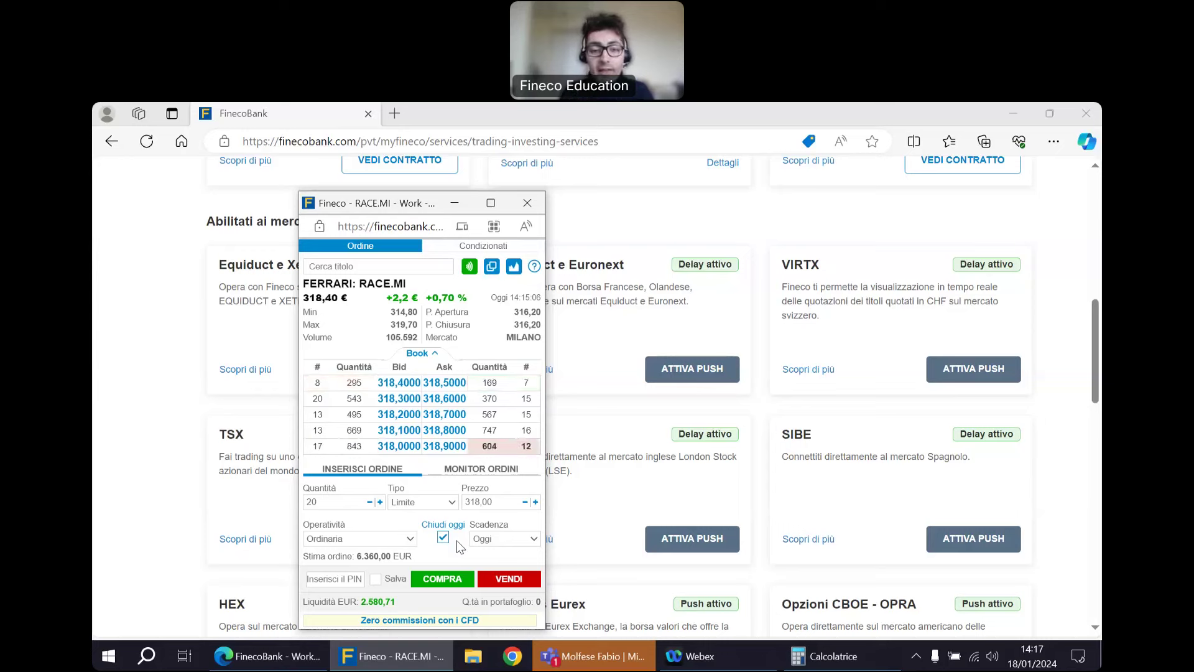
mouse_move(454, 534)
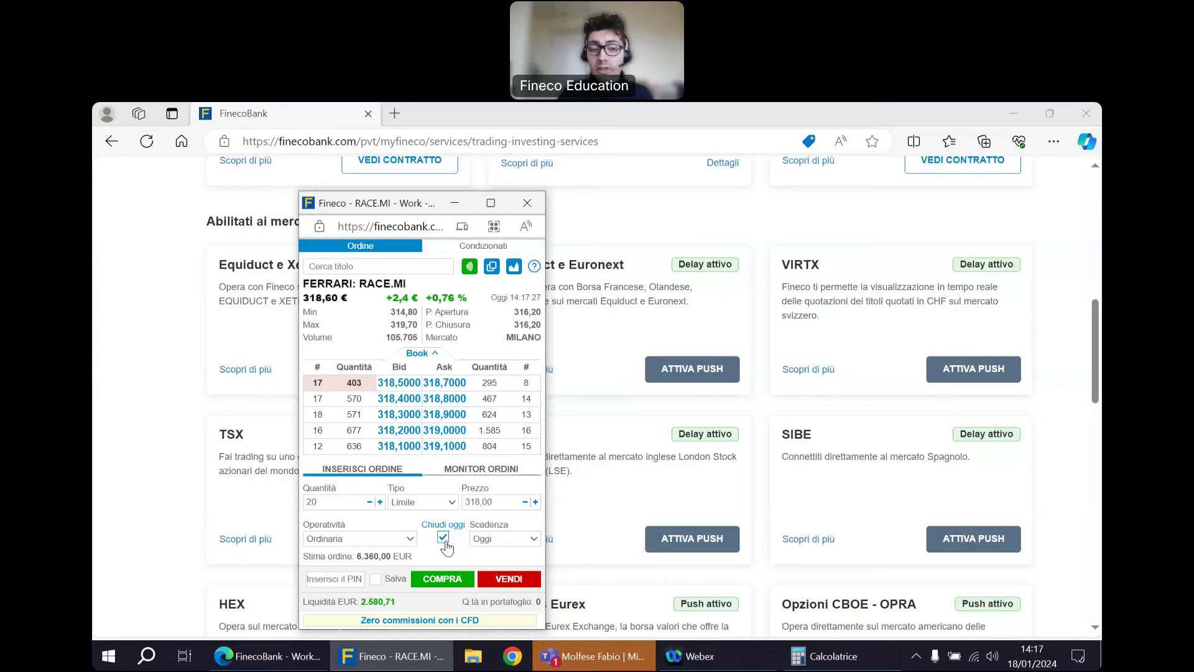
click(443, 539)
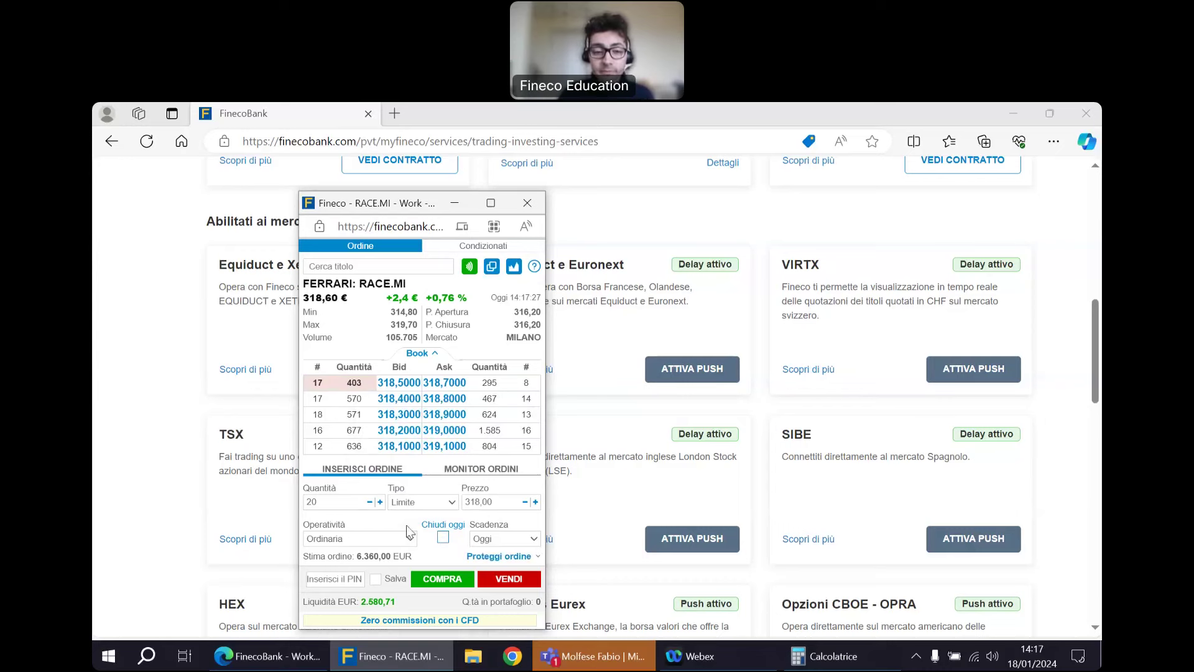
Change the Scadenza from Oggi to 25/01/2024
click(520, 539)
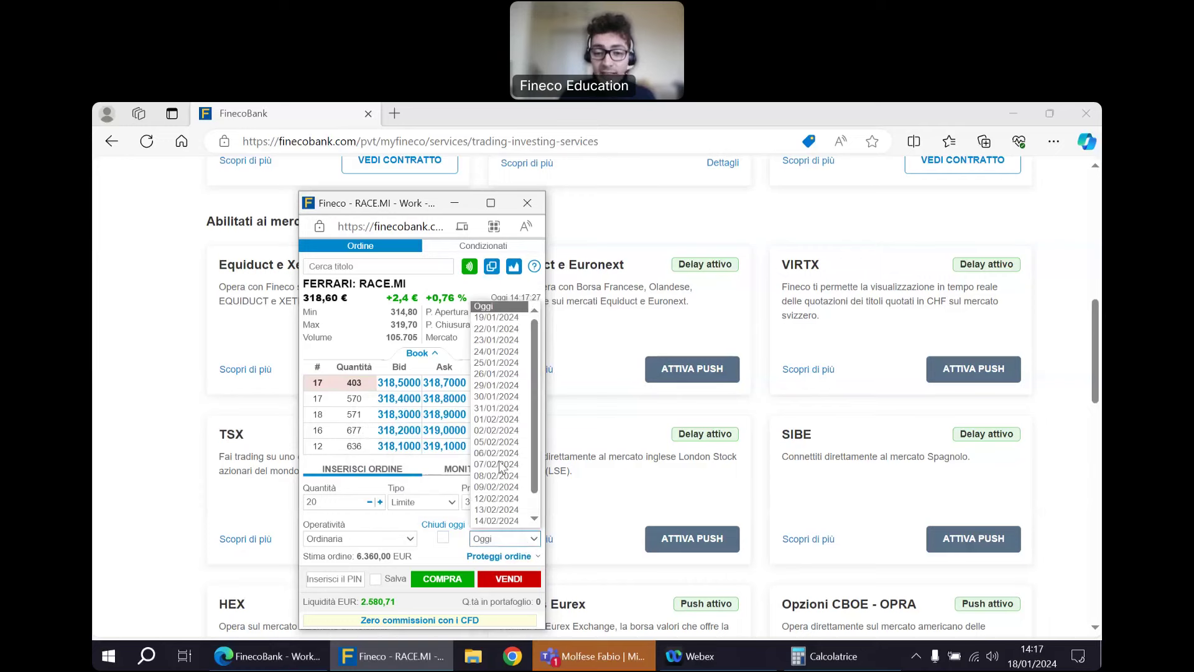
click(428, 541)
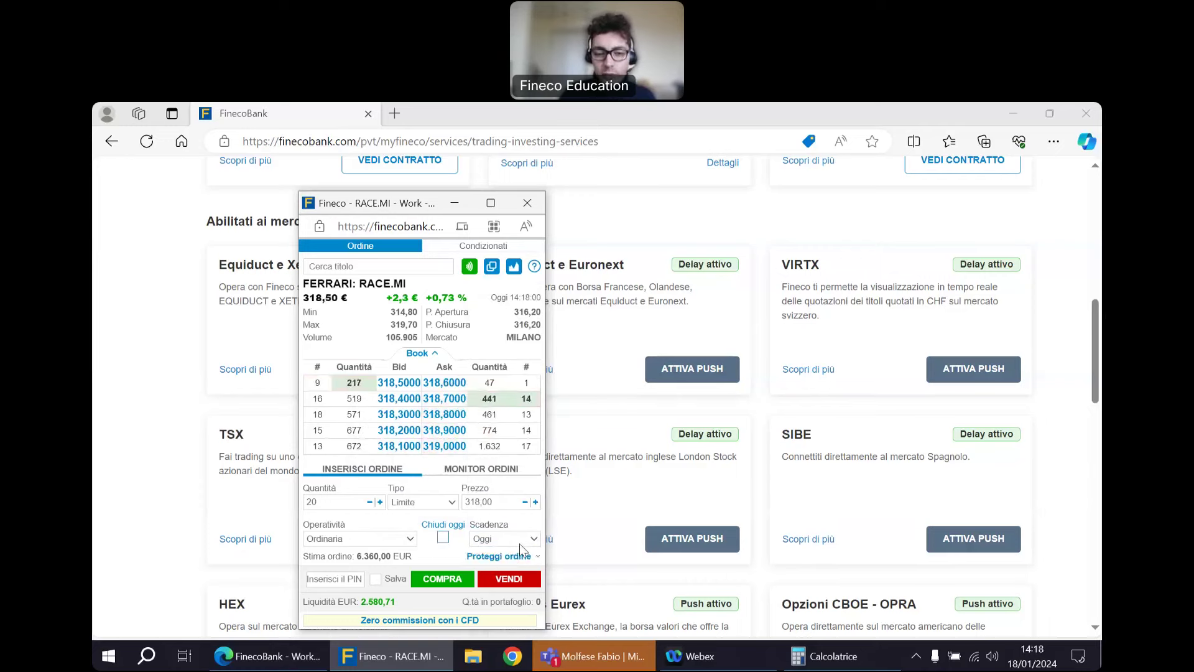
click(521, 543)
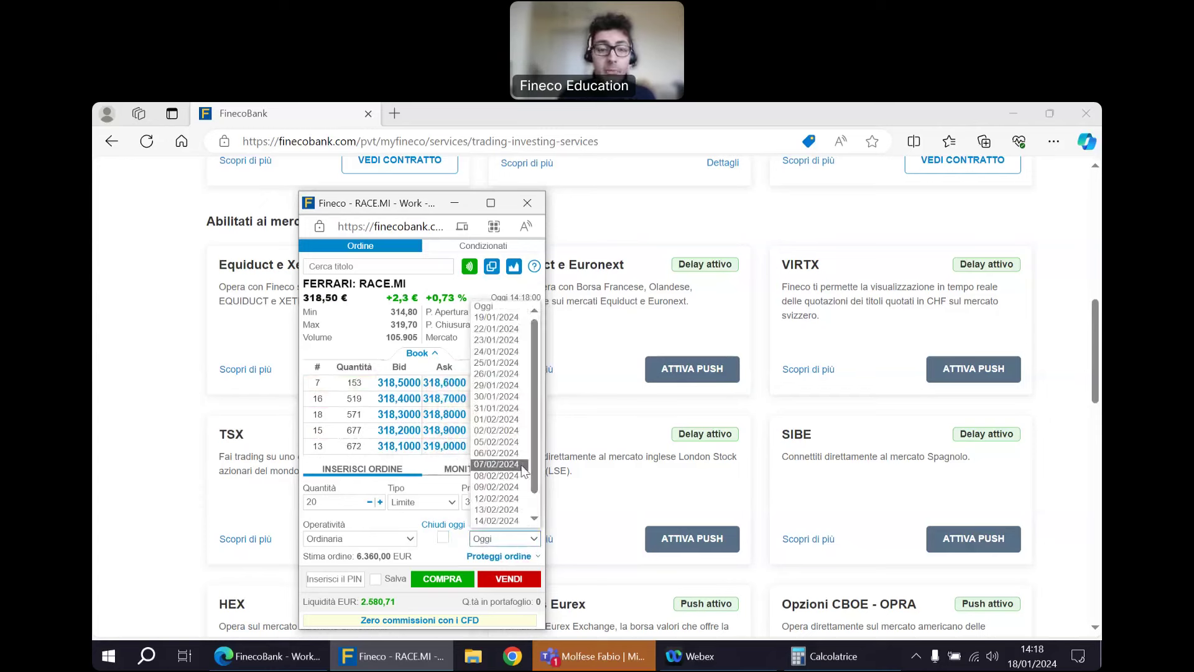
click(387, 533)
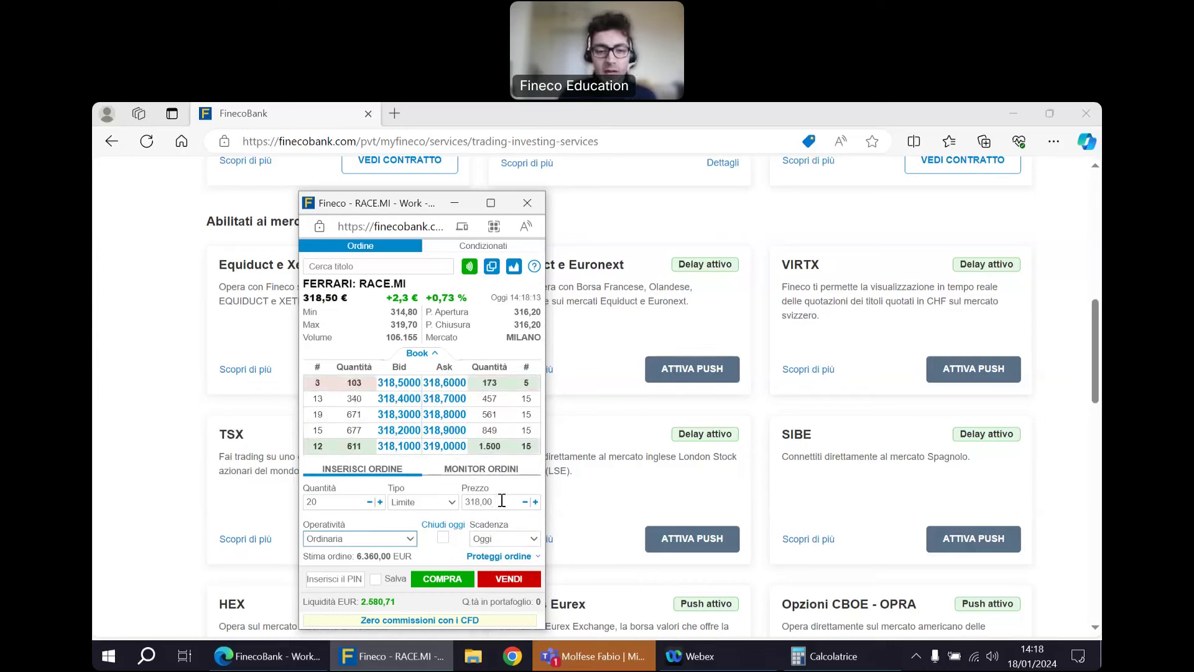
click(515, 544)
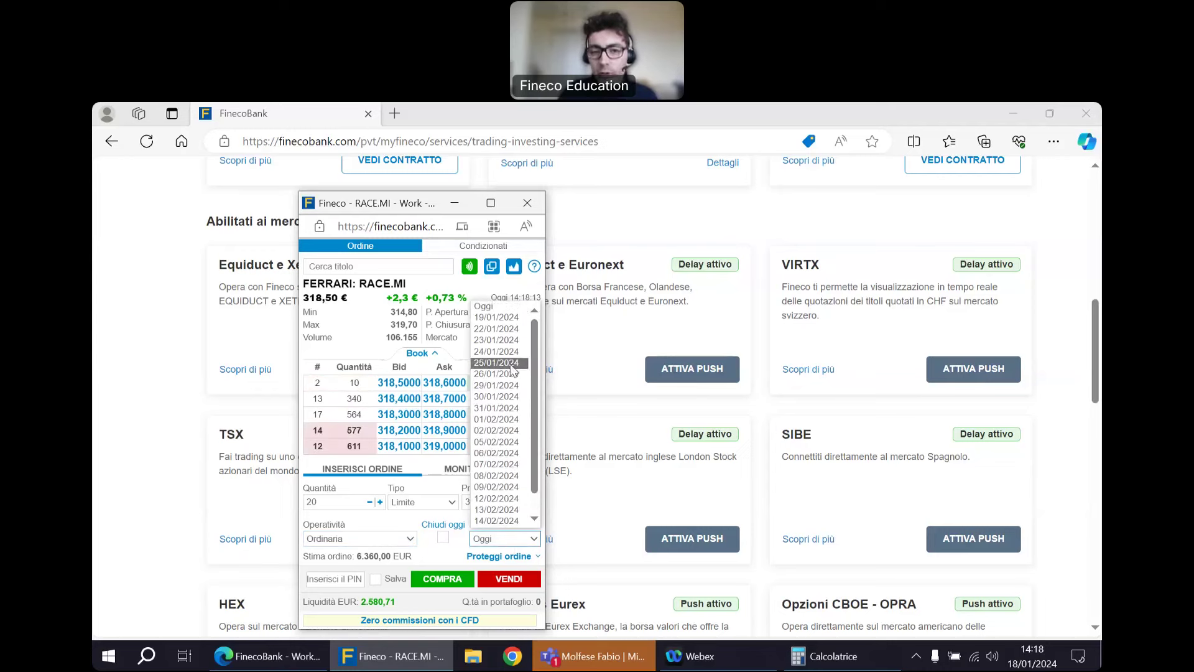
click(497, 364)
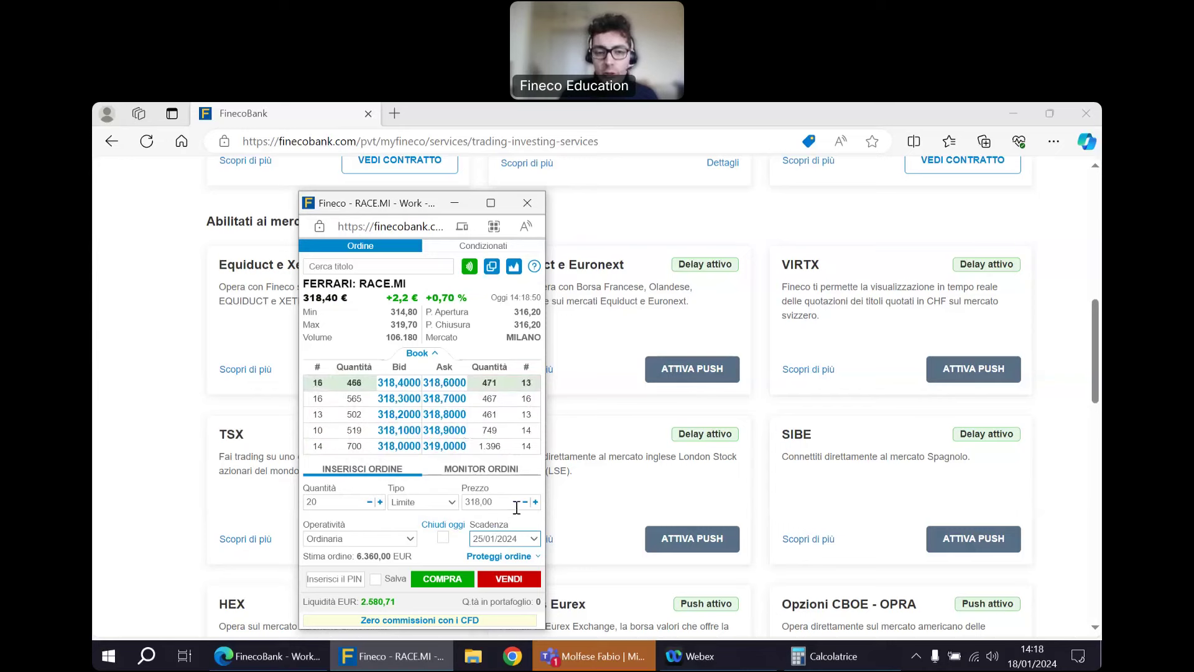
click(529, 542)
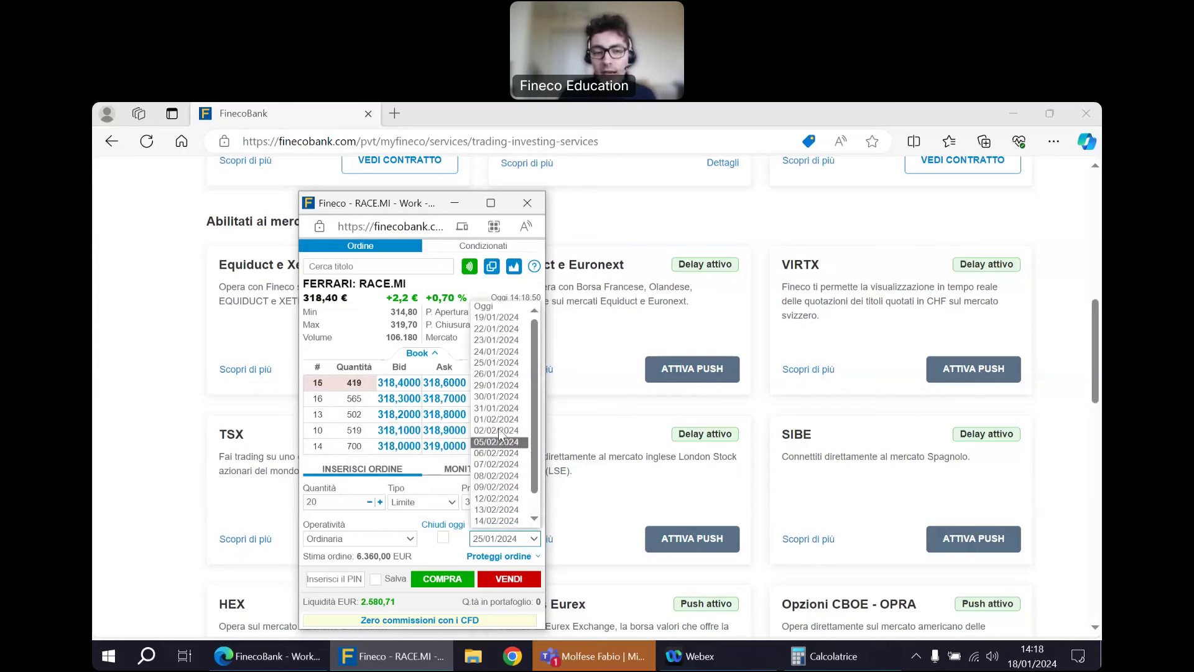
click(528, 540)
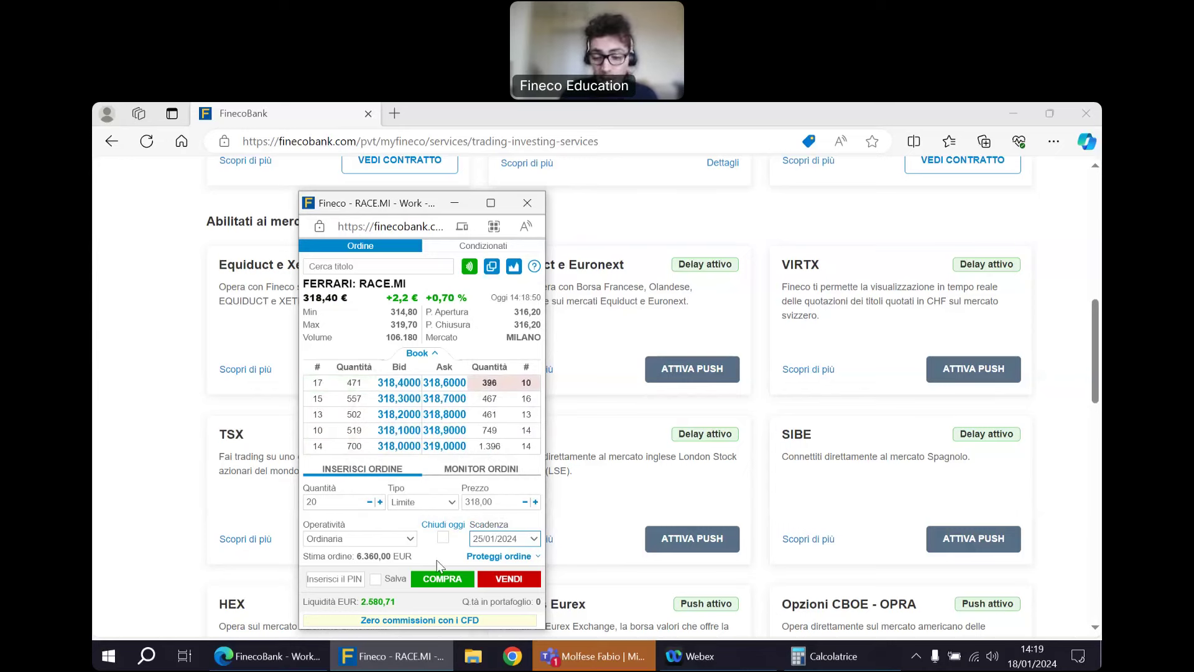
click(495, 558)
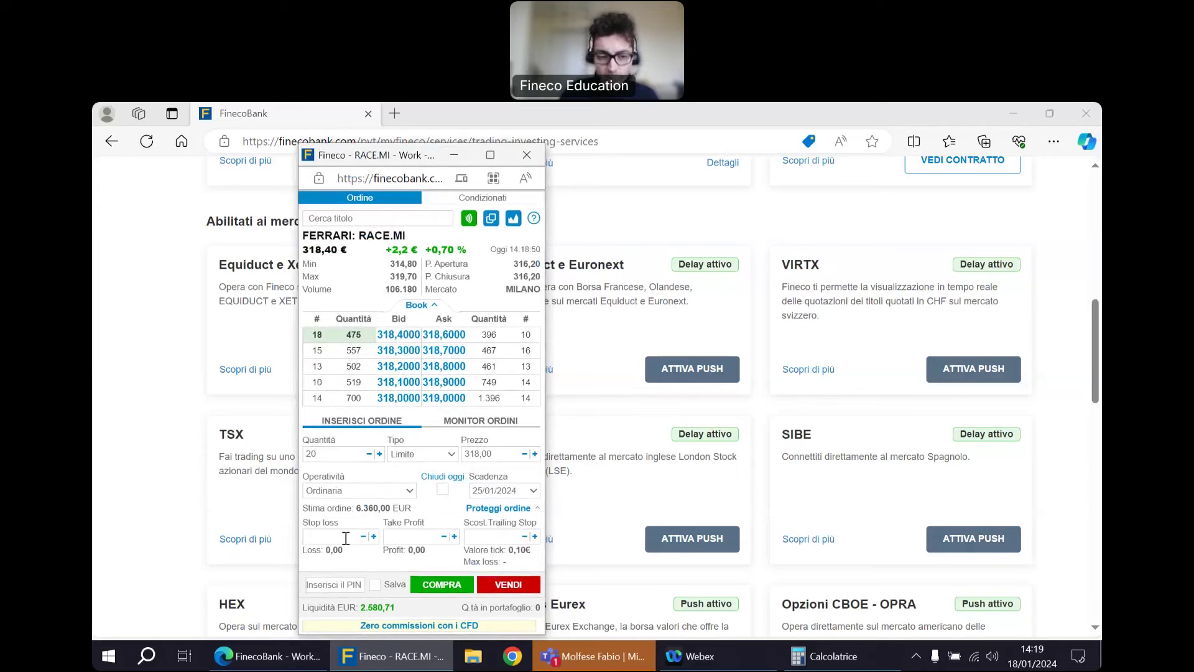
click(494, 511)
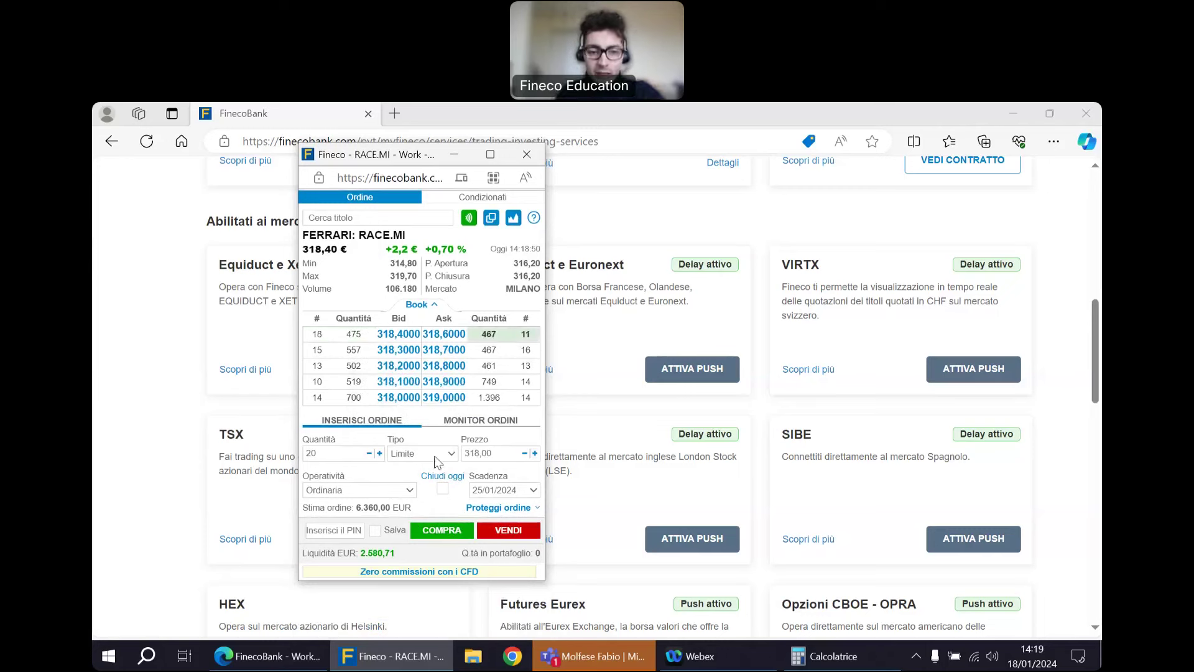
Set quantity to 5 shares (1.590,00 EUR), enter the trading PIN and tick Salva
double_click(316, 454)
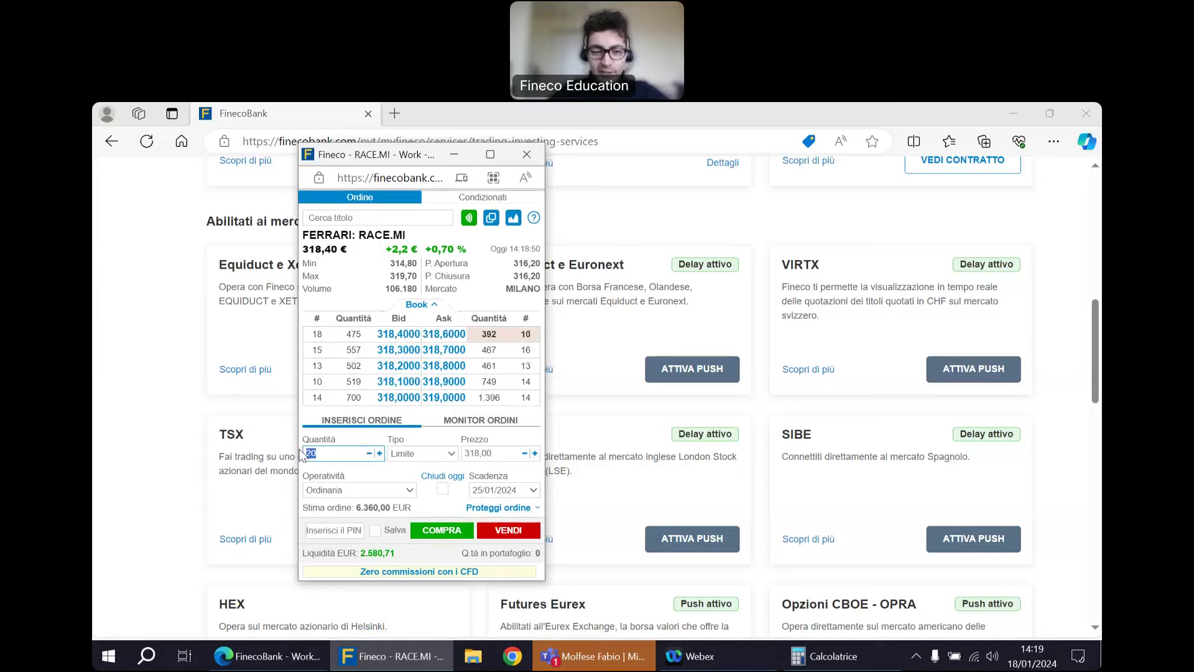
text(5)
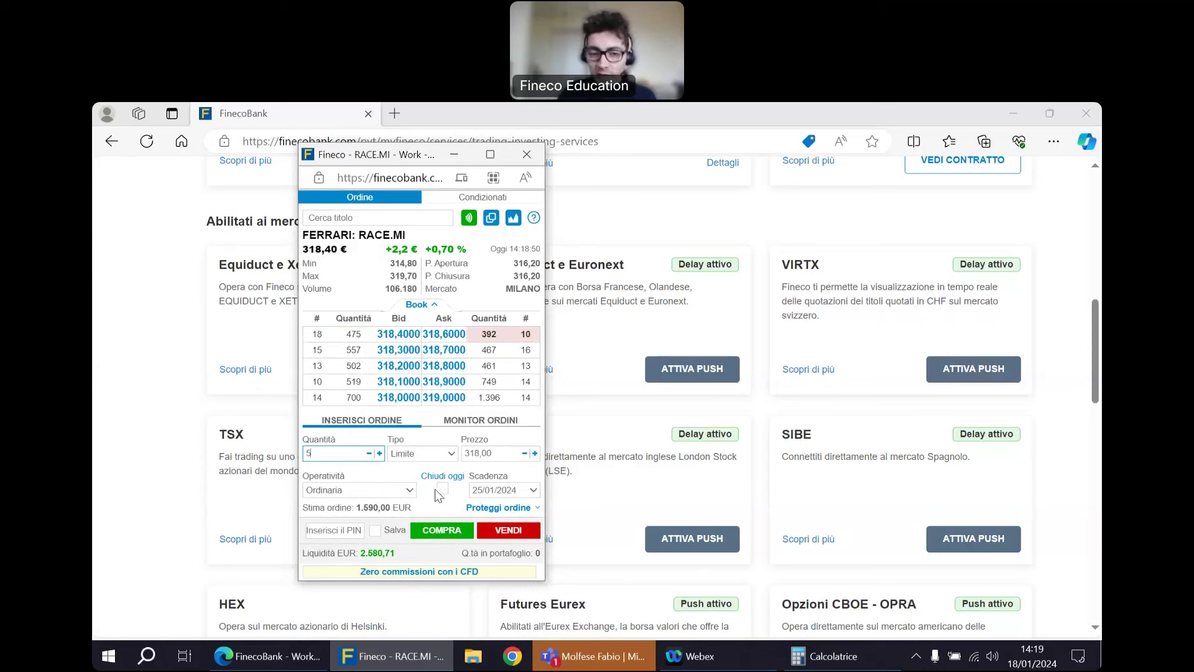
click(347, 531)
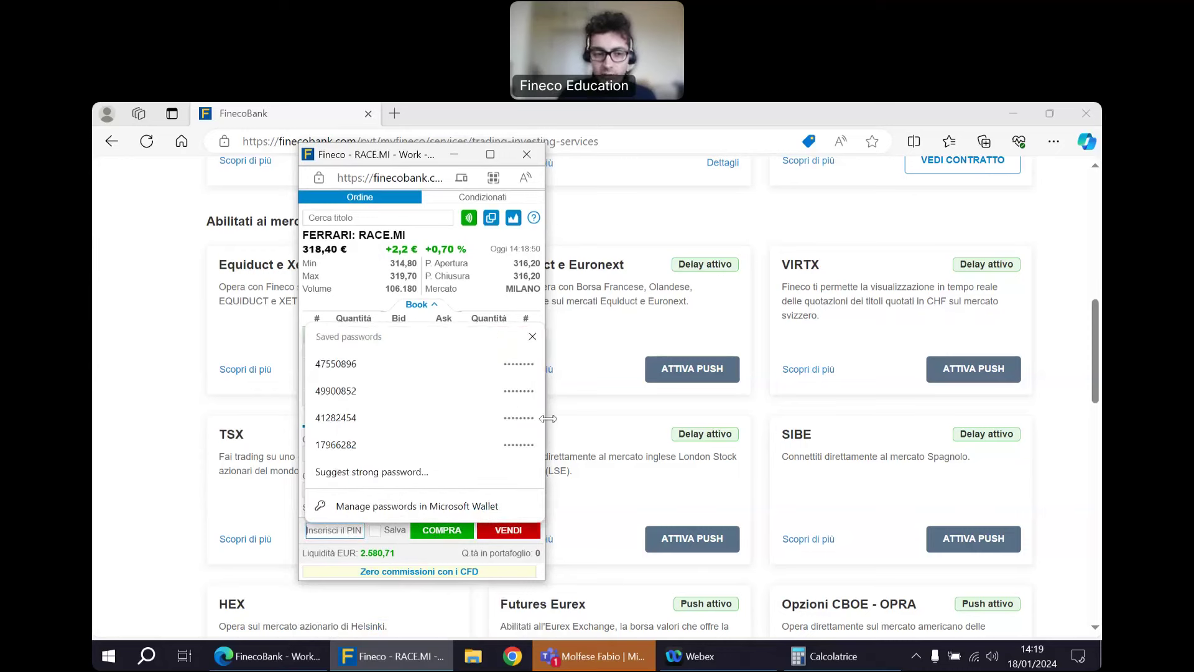
key(Escape)
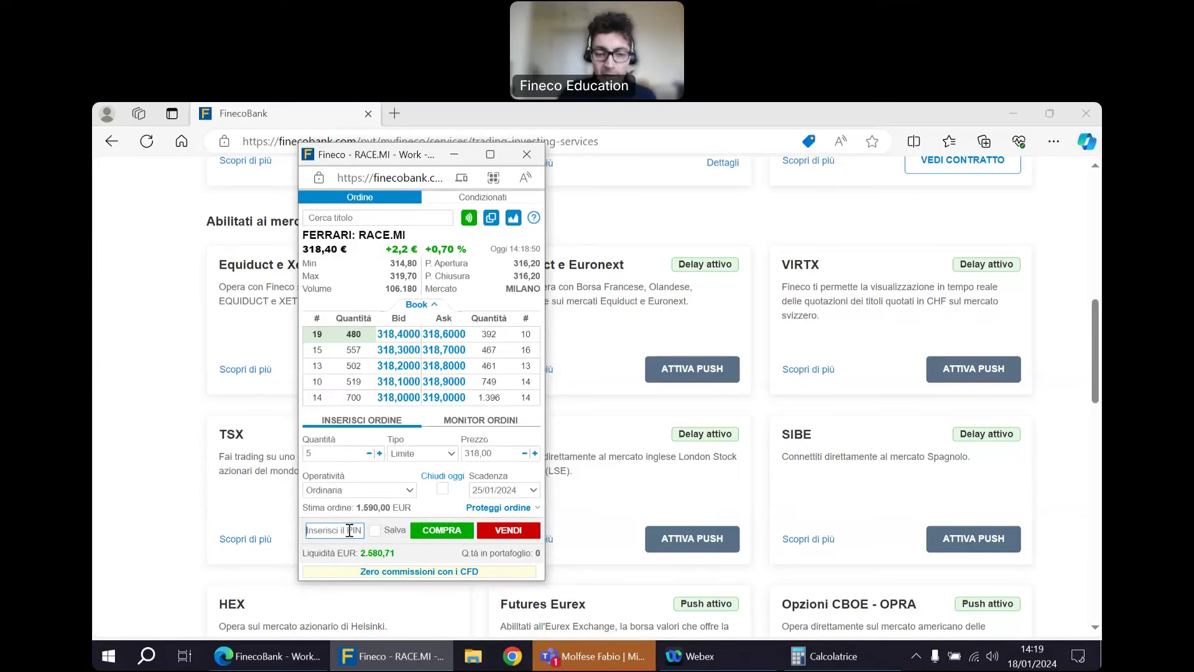
click(349, 531)
text(1)
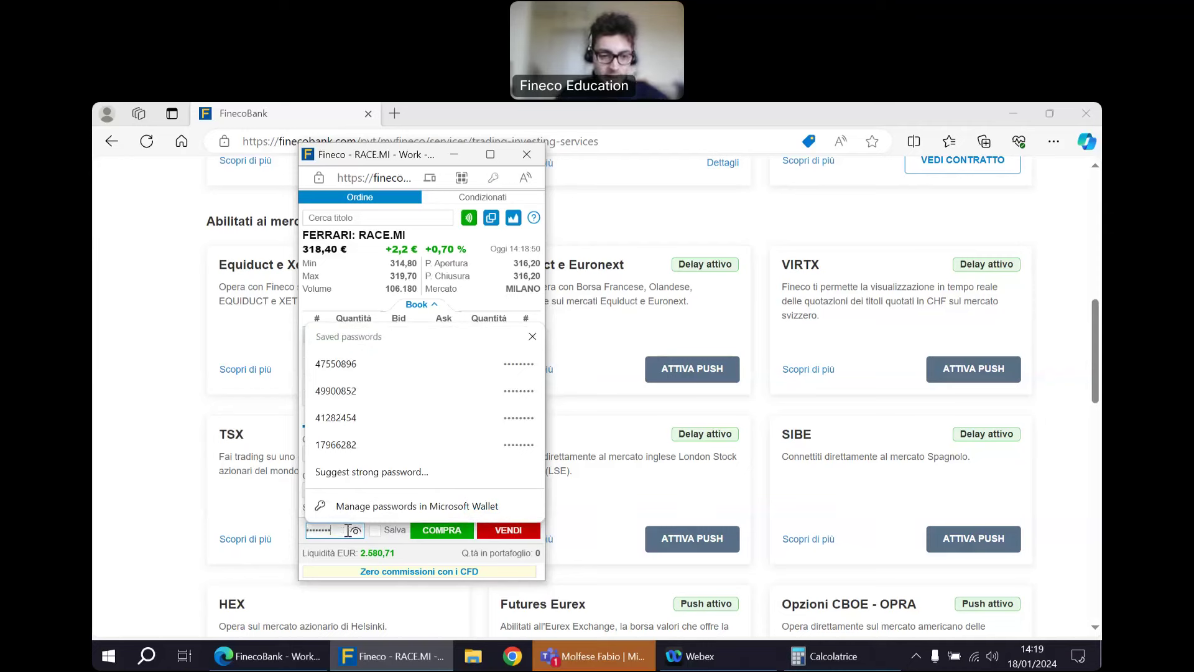
click(423, 551)
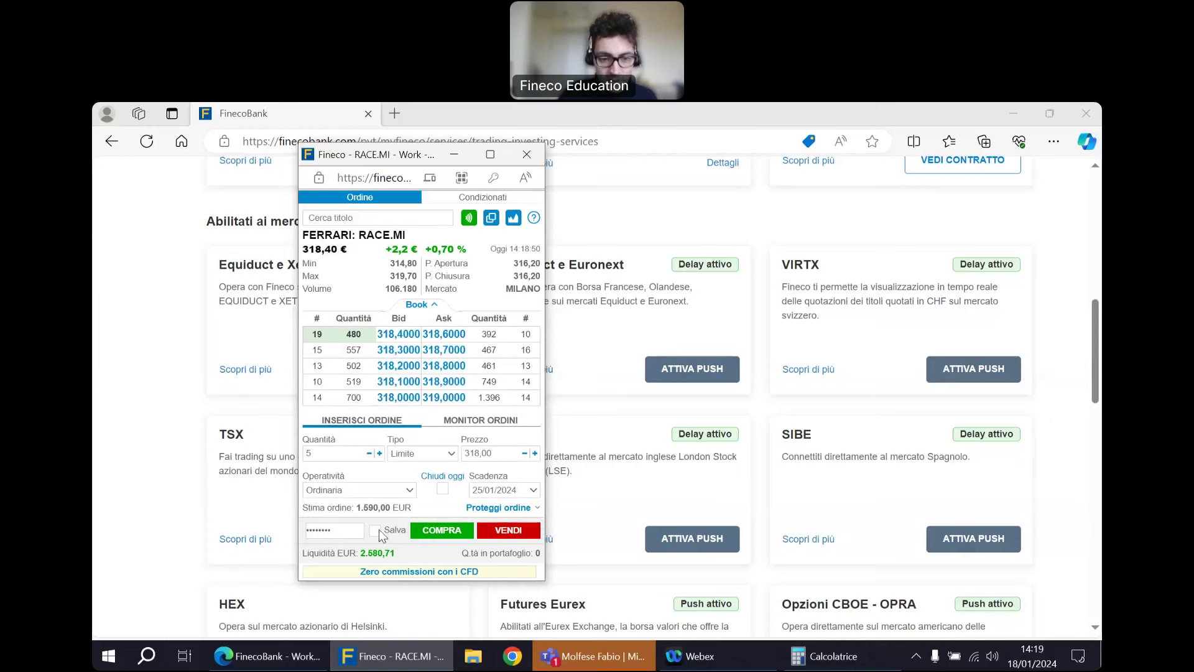
click(381, 534)
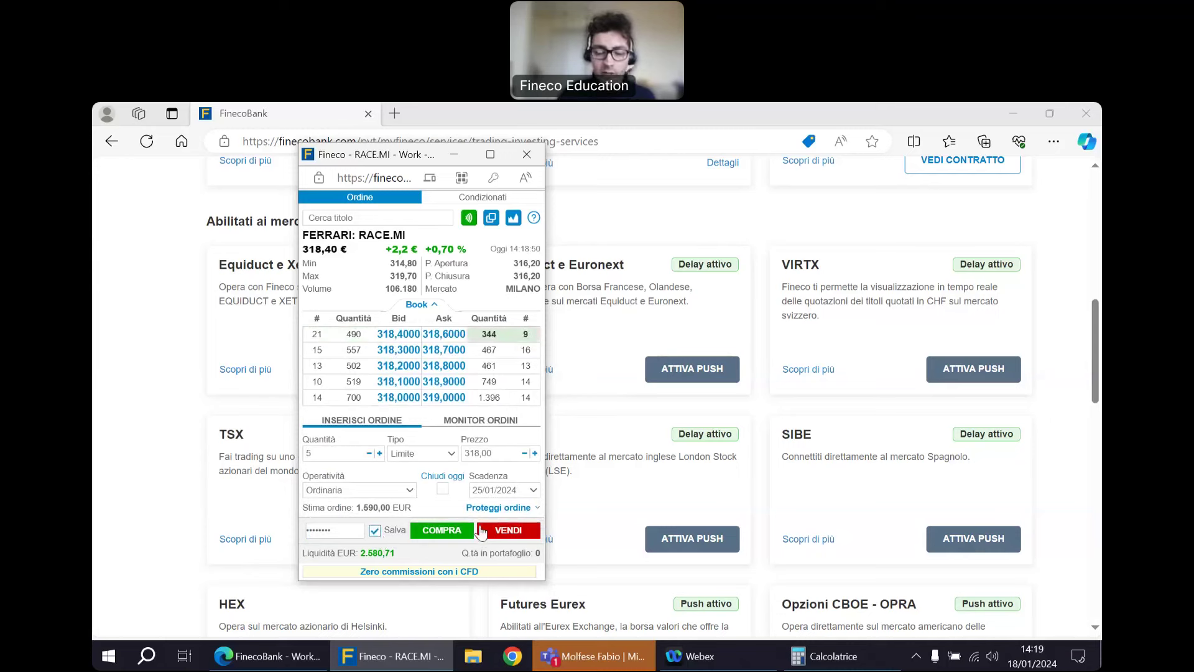
Submit the 5-share buy with COMPRA and confirm it with CONFERMA
click(457, 531)
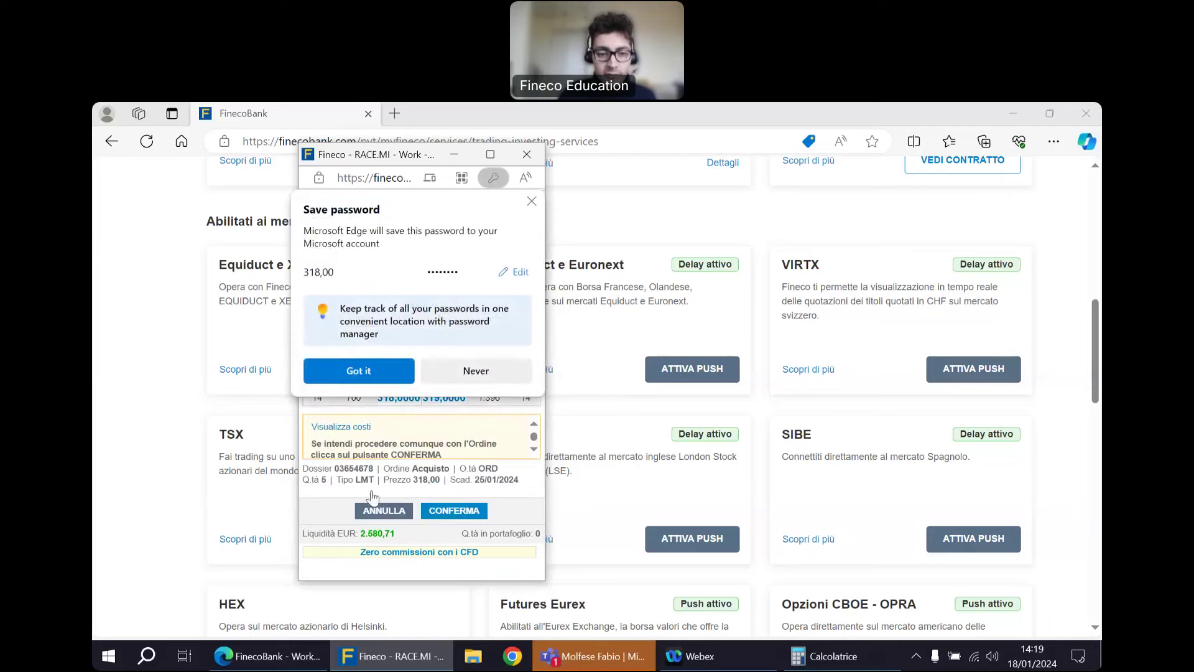
click(532, 201)
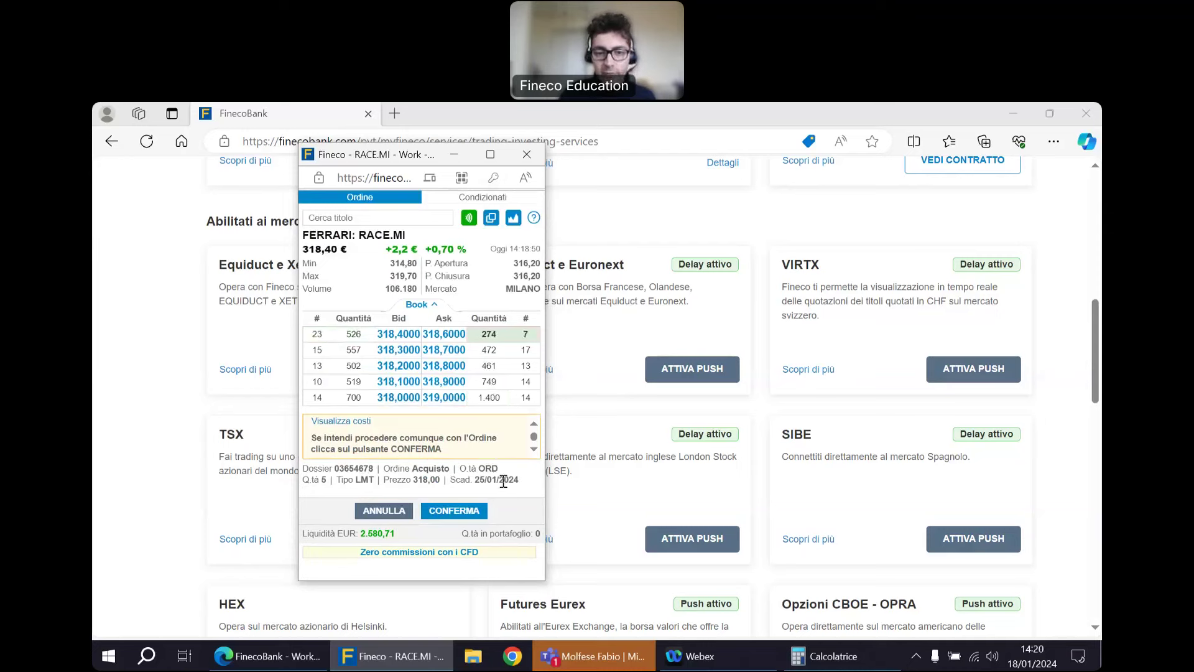
click(462, 518)
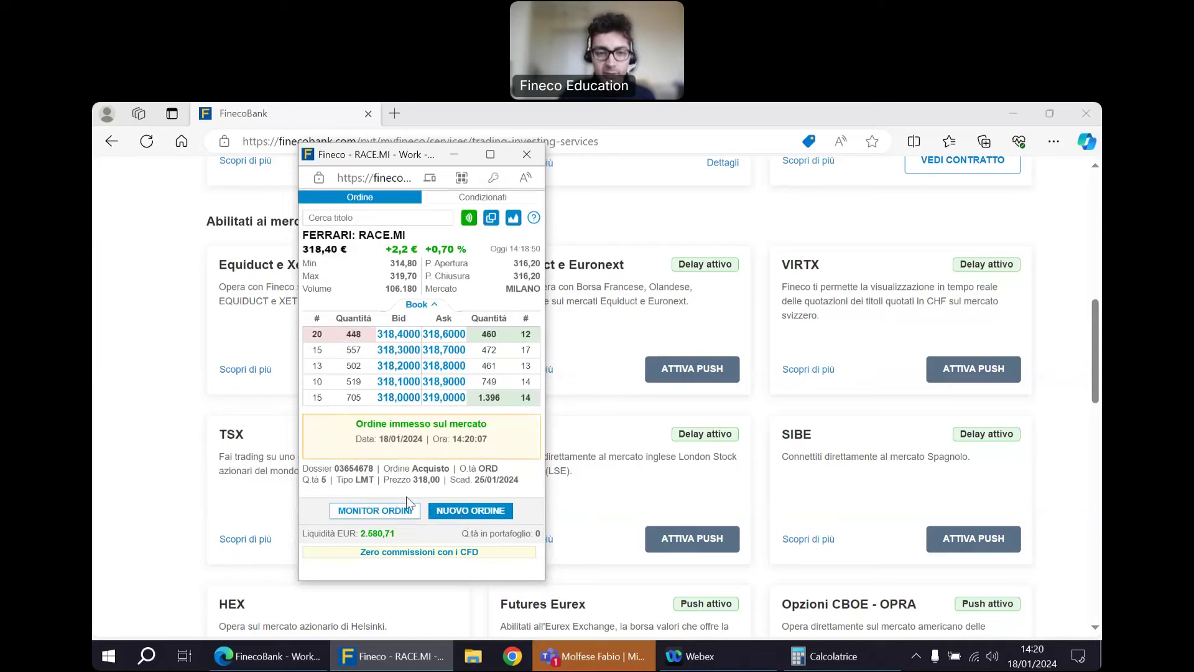
Show the Monitor Ordini list with the 5-share Ferrari buy at 318,00 in status IMM
click(399, 516)
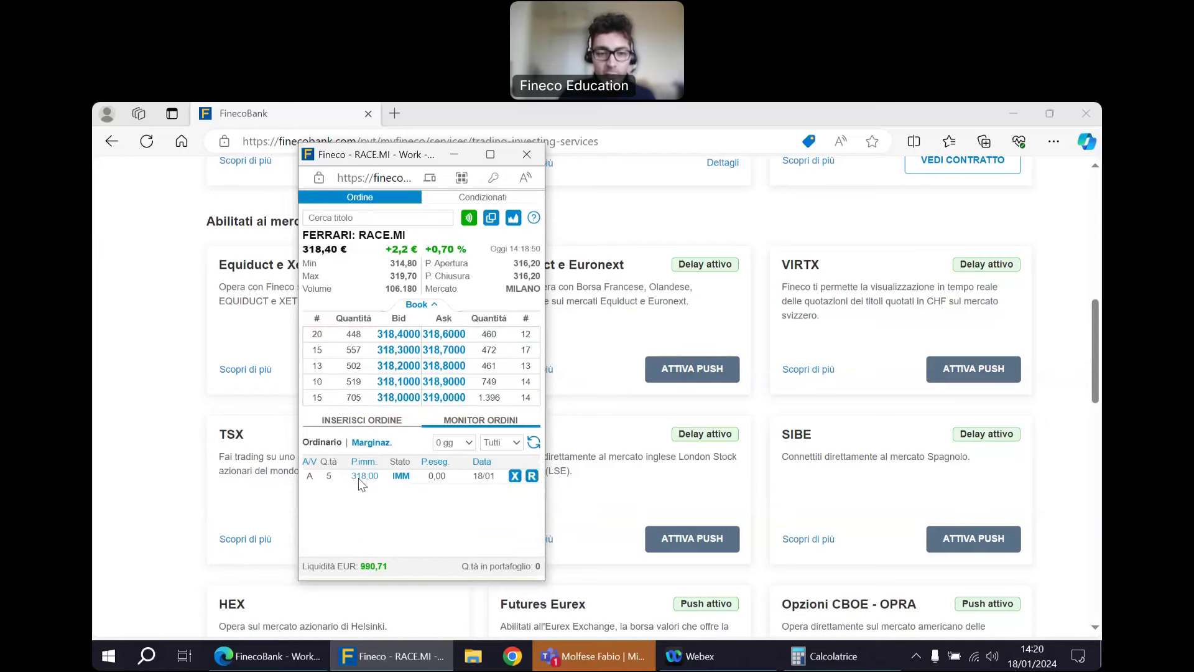
click(373, 423)
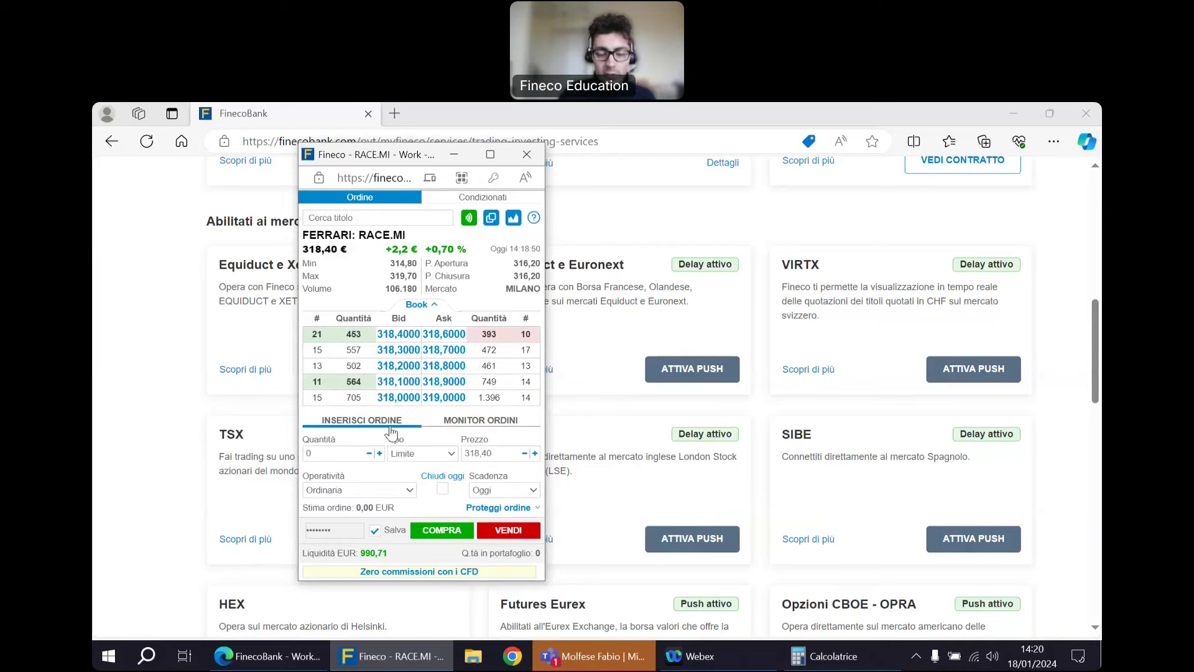
click(463, 422)
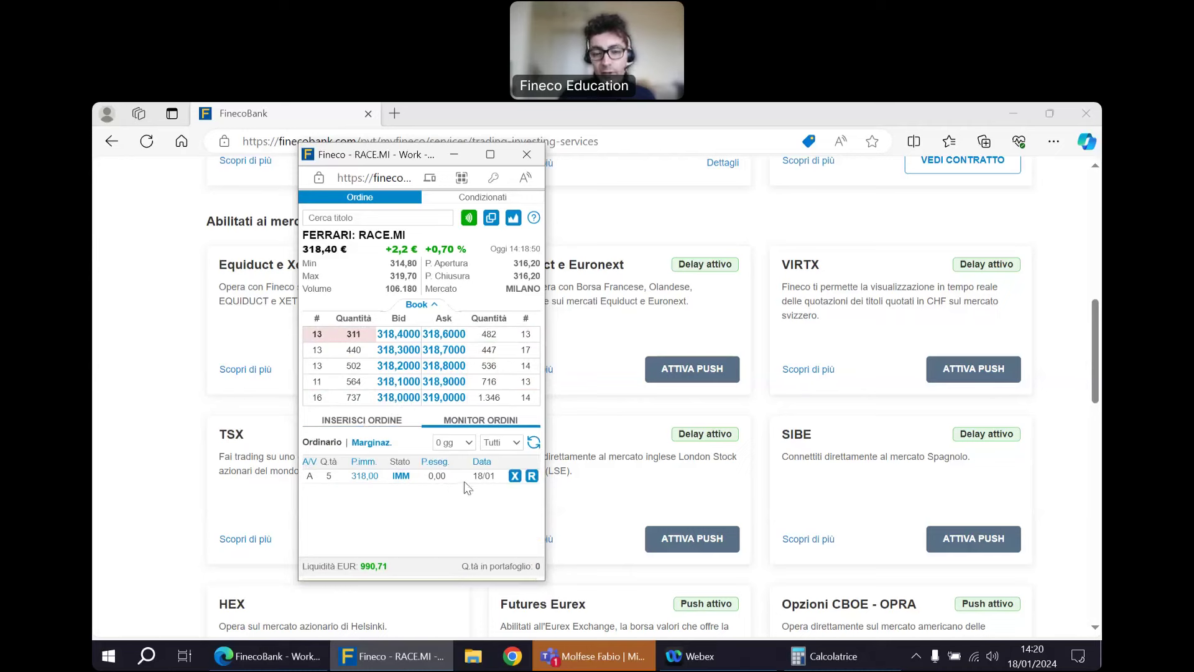
Cancel the 5-share Ferrari buy at 318,00 and check Monitor Ordini shows status CAN
click(515, 476)
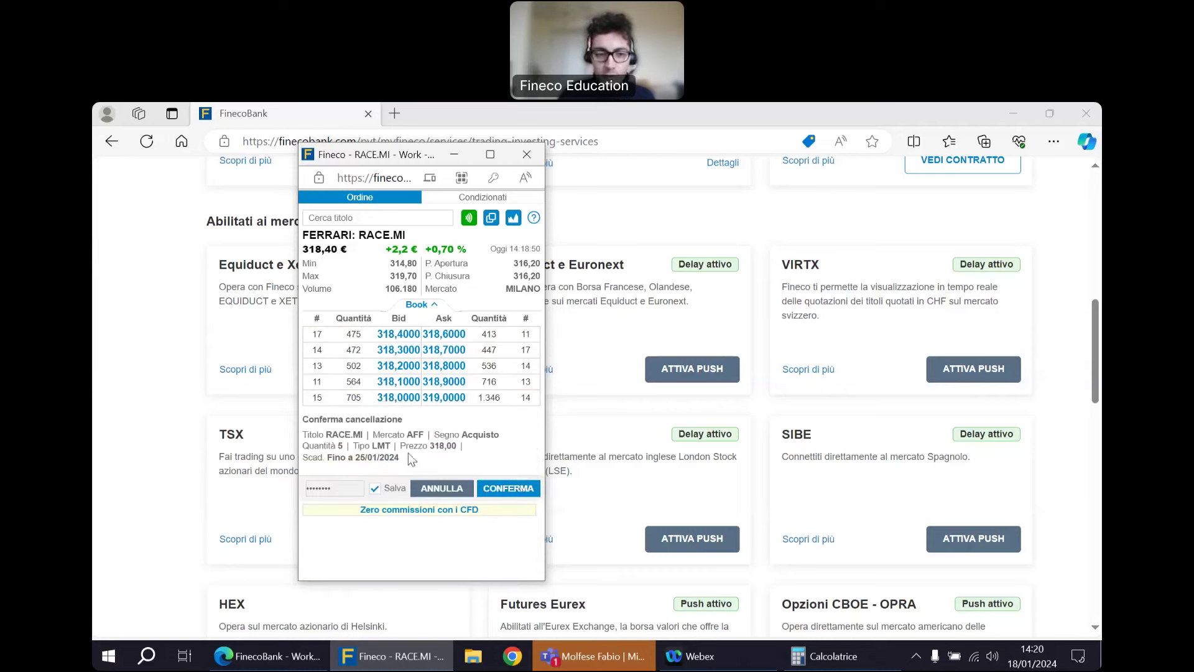
drag(306, 434, 430, 445)
click(481, 450)
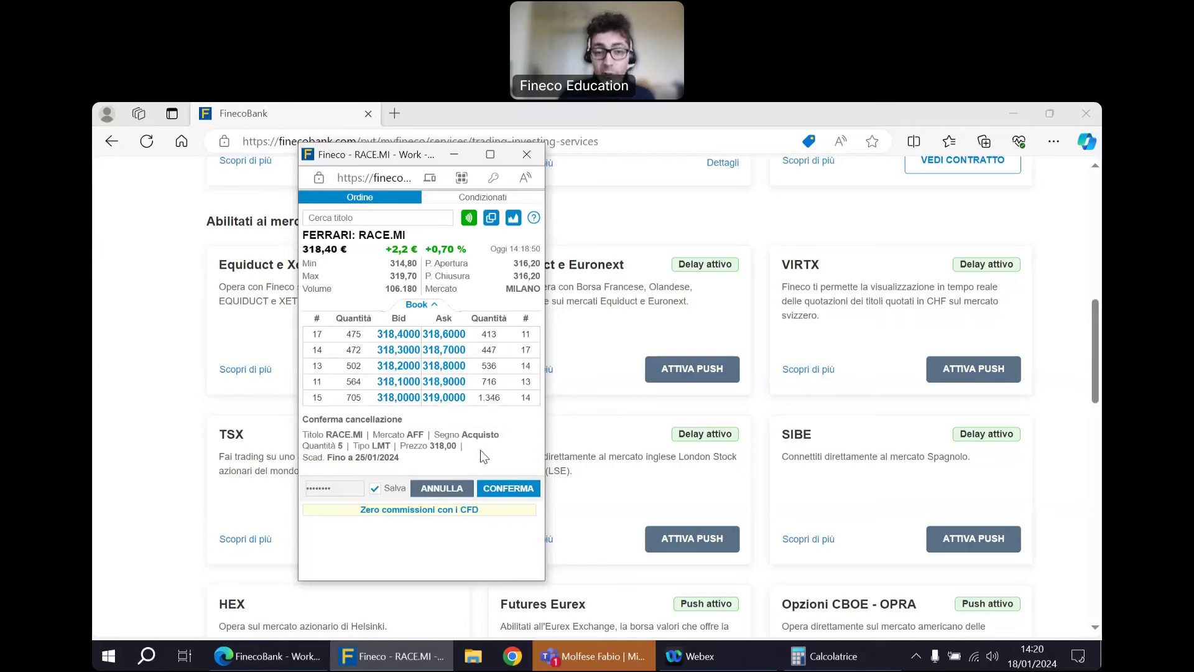
drag(303, 435, 421, 436)
click(509, 446)
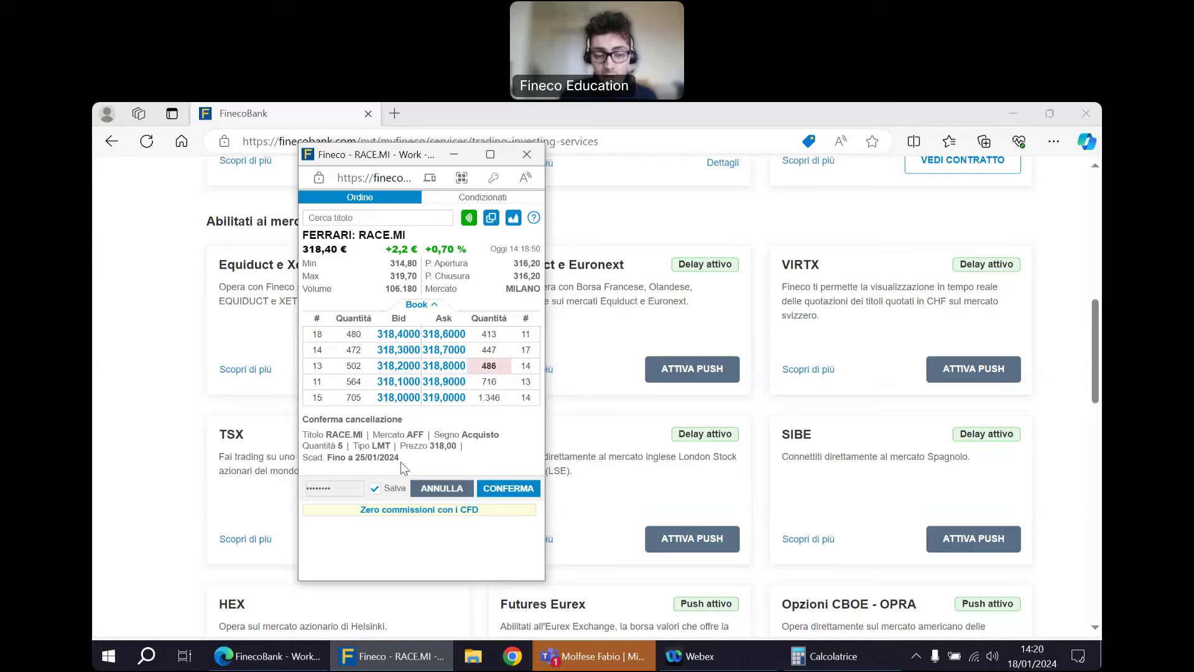
click(507, 488)
drag(349, 425, 493, 427)
click(514, 495)
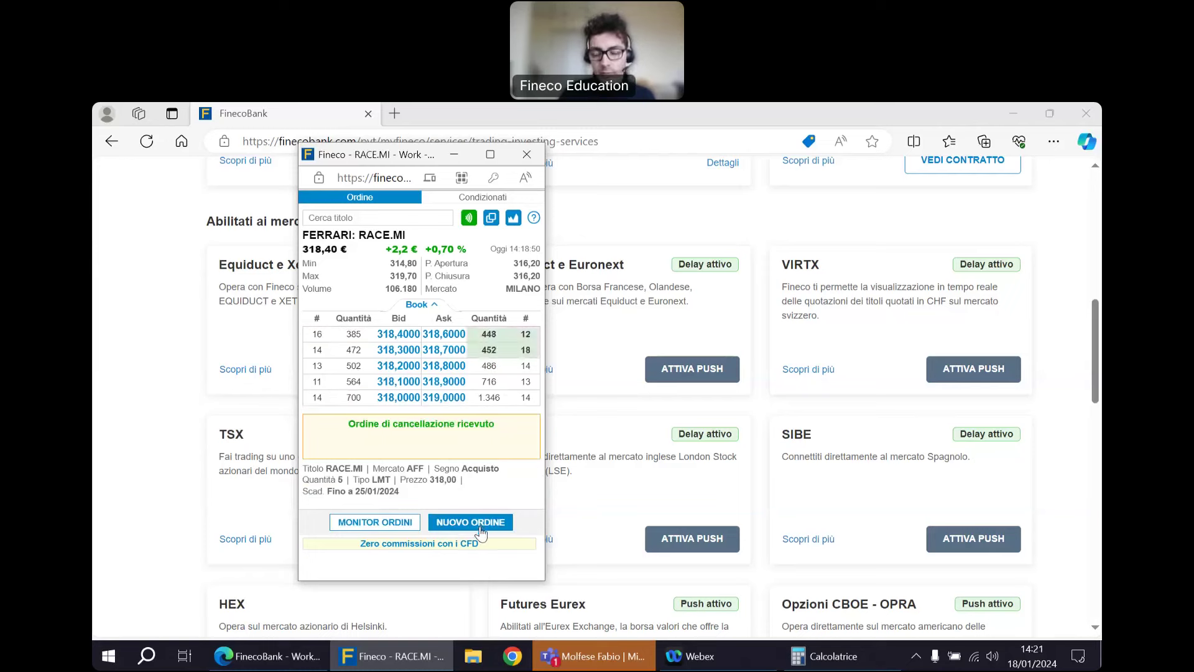
click(404, 524)
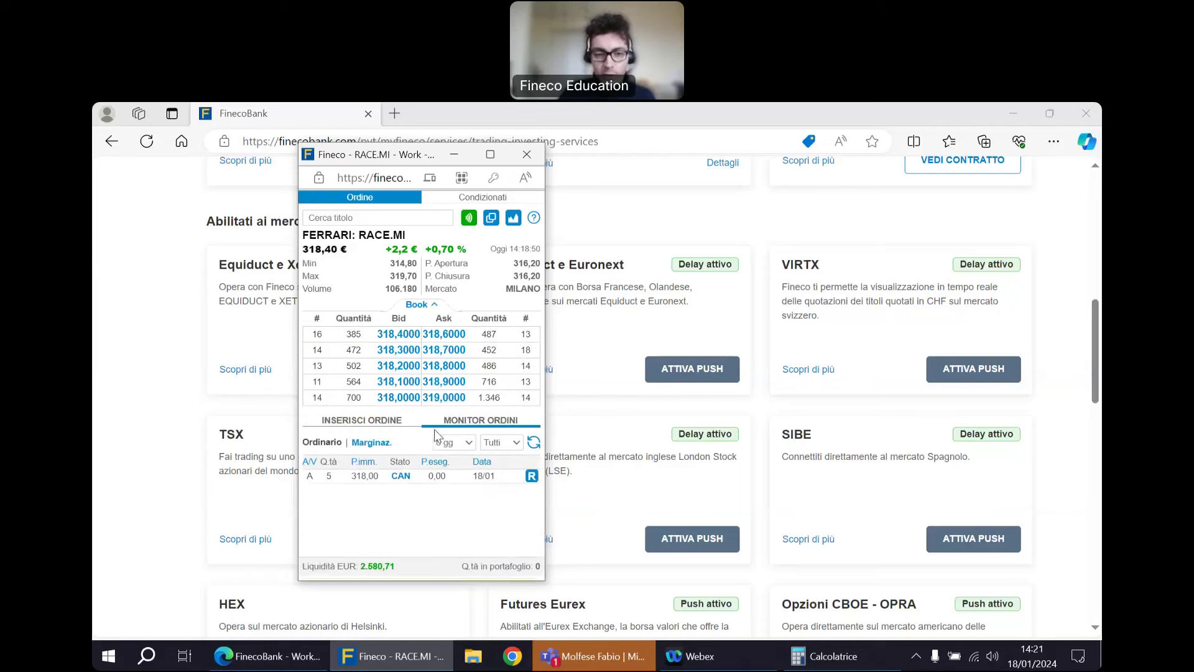
Return to the order form and bring the main FinecoBank Edge window to the front
click(390, 421)
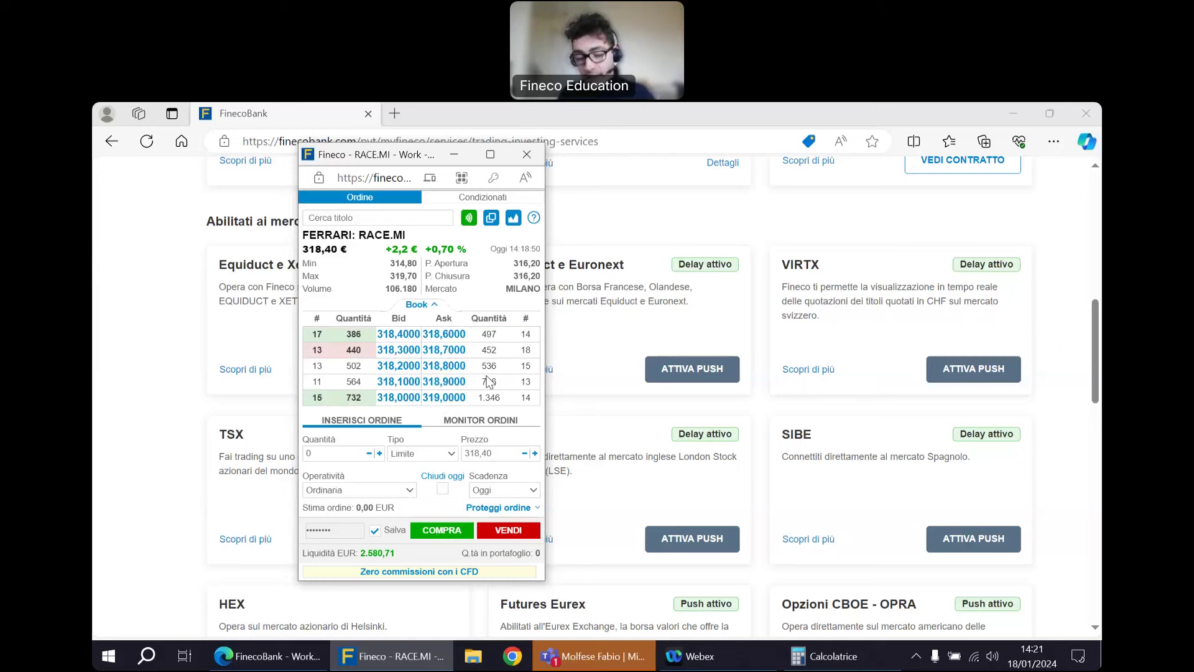
mouse_move(280, 666)
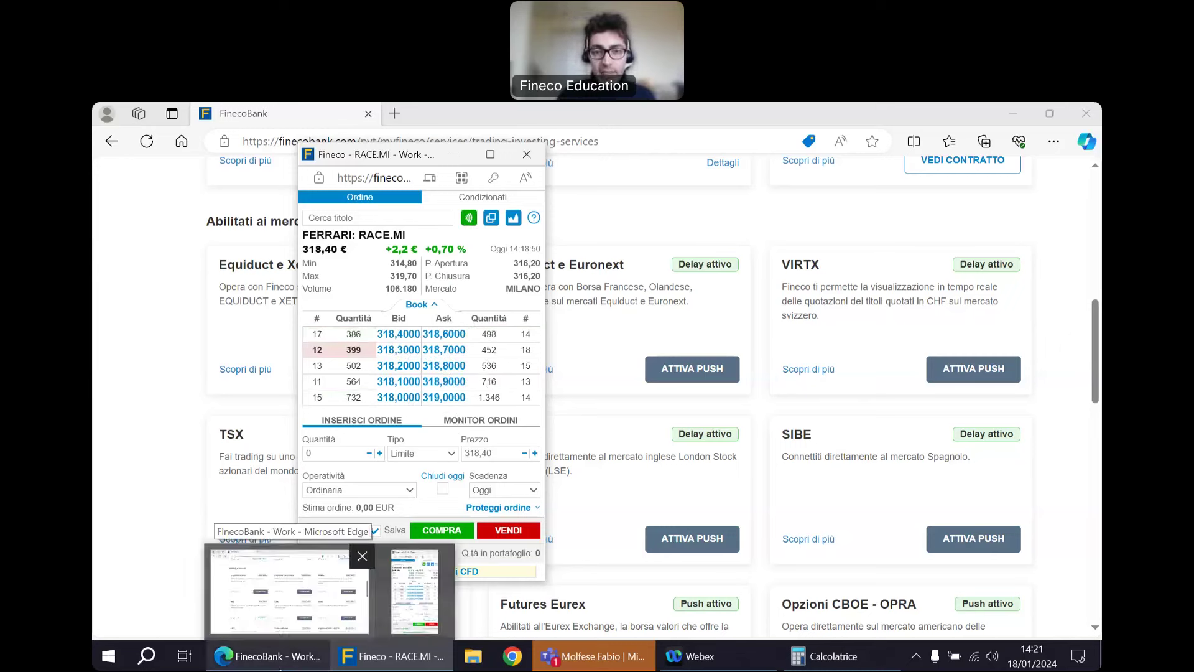
click(290, 591)
Open the Monitor Ordini > Azioni, ETP ed Opzioni page from PORTAFOGLIO
scroll(373, 423, up, 10)
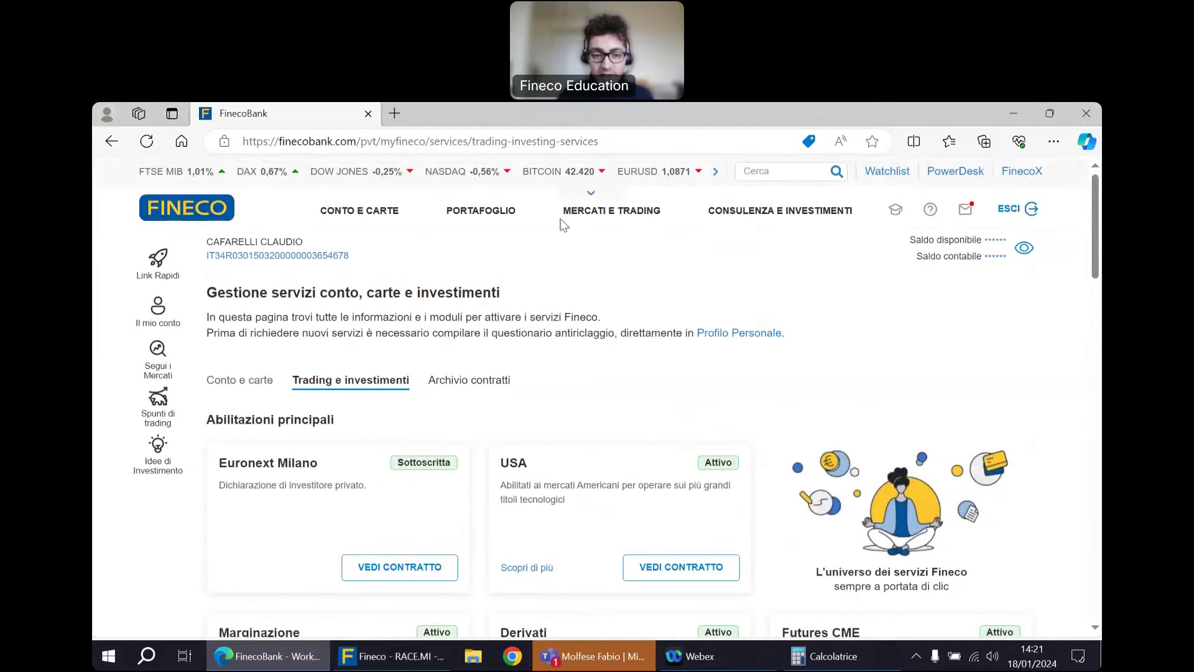
click(461, 214)
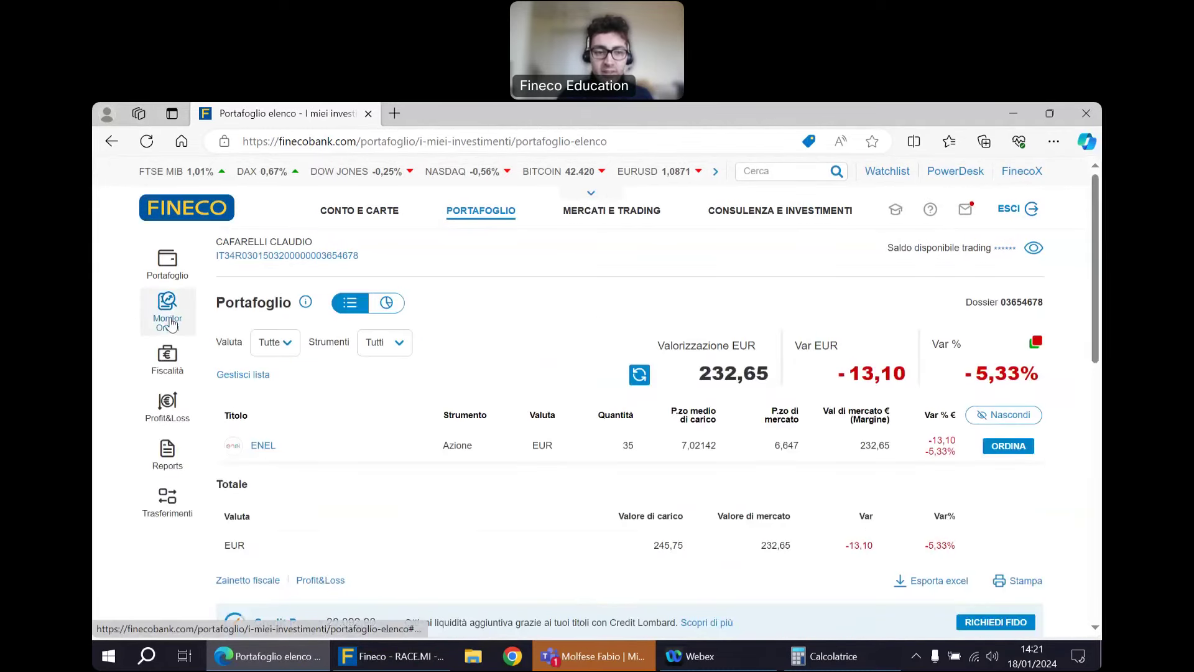
click(172, 325)
click(268, 365)
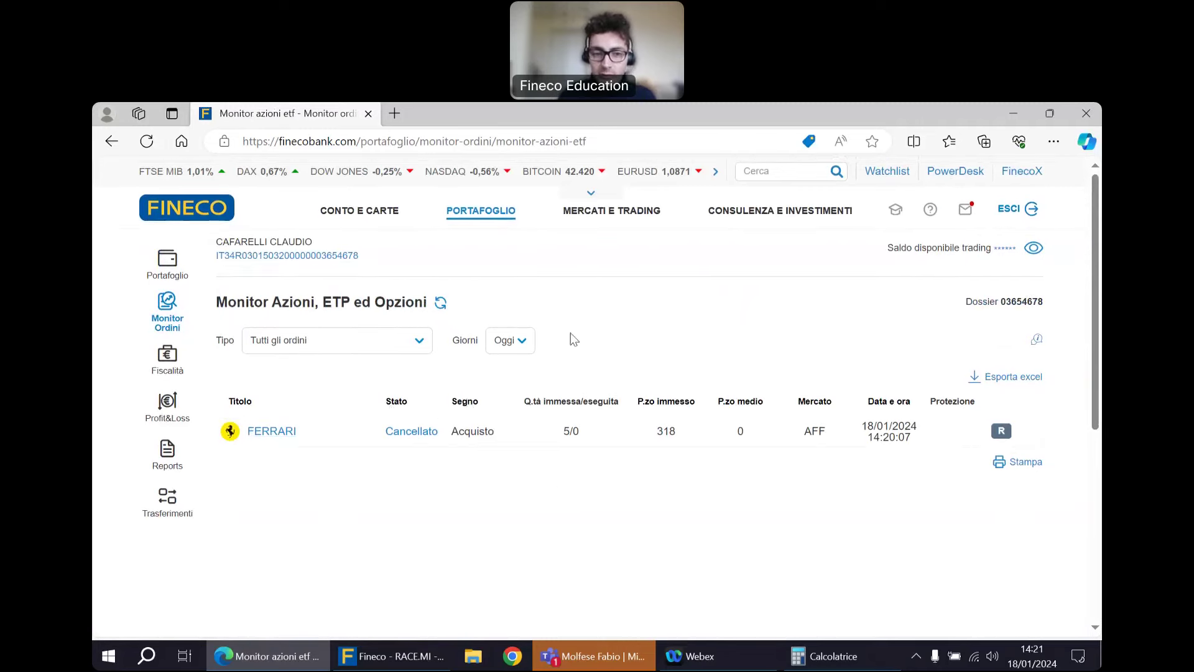
Sort the orders by P.zo medio, then bring the Ferrari RACE.MI trading window forward
mouse_move(270, 438)
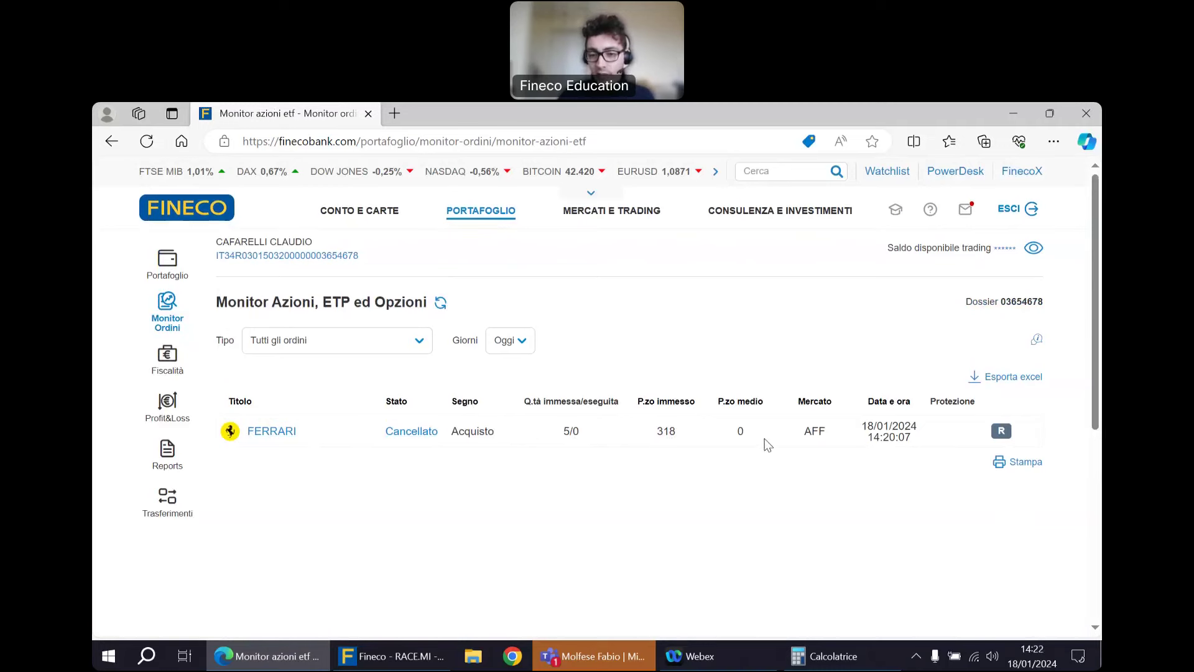
double_click(740, 432)
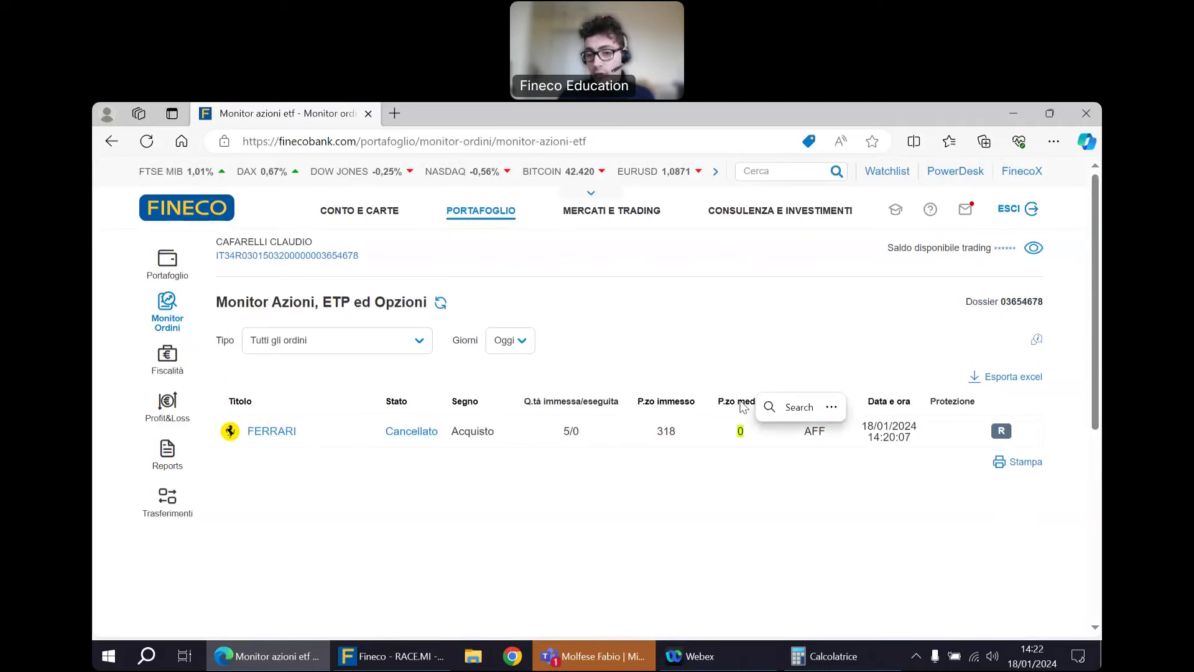
click(742, 407)
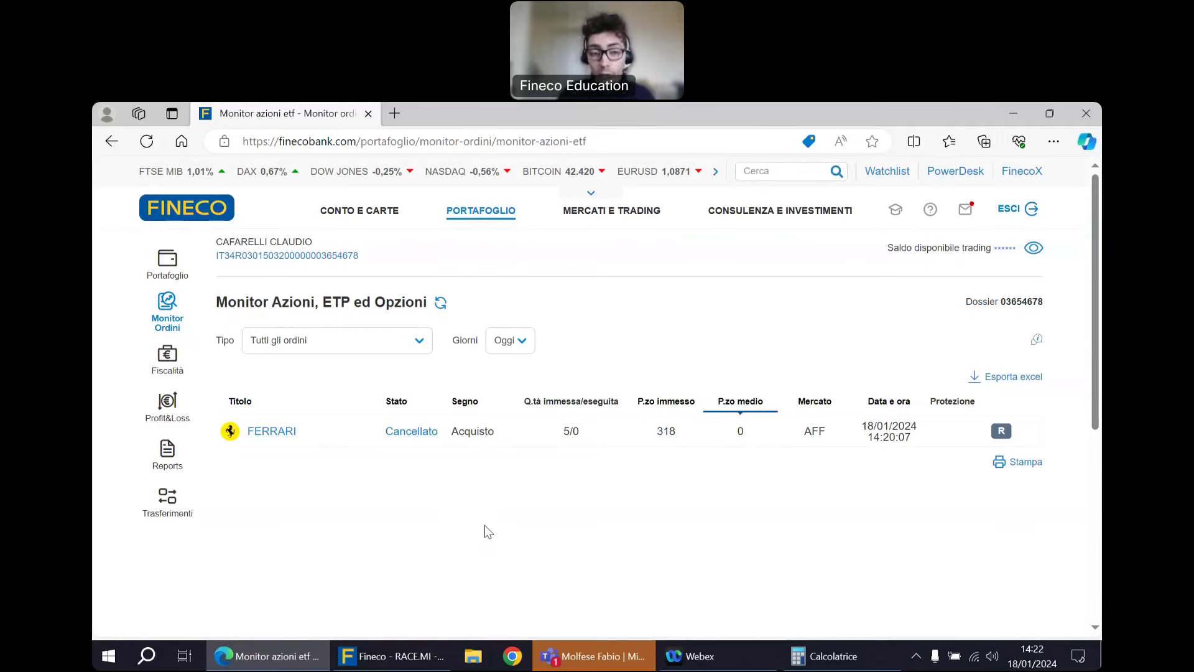
key(alt+Tab)
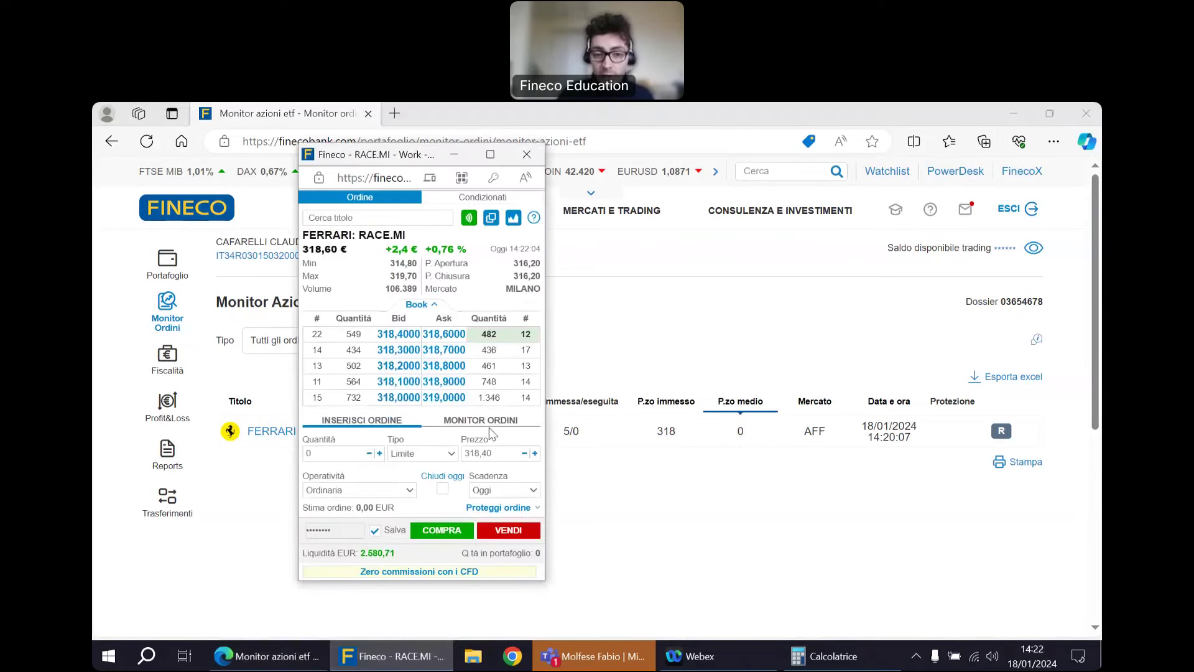
Bring the Monitor azioni page back in front of the Ferrari trading window with Alt+Tab
key(alt+Tab)
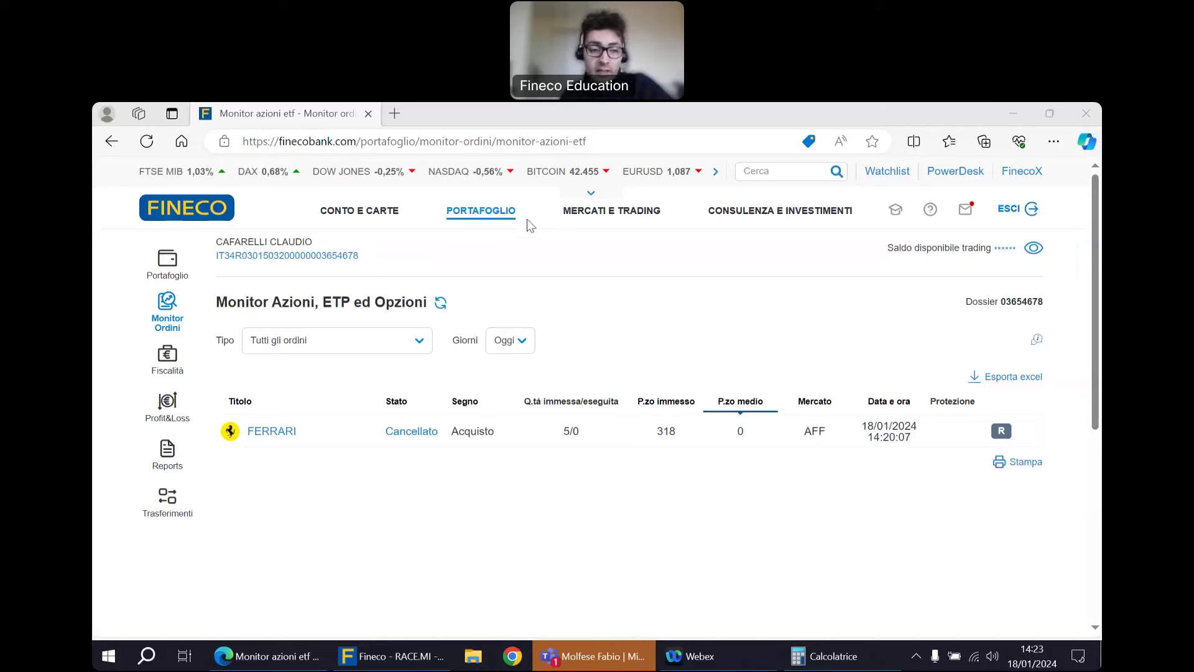
Browse the Reports > Le mie commissioni page, then return to the PORTAFOGLIO overview
click(495, 217)
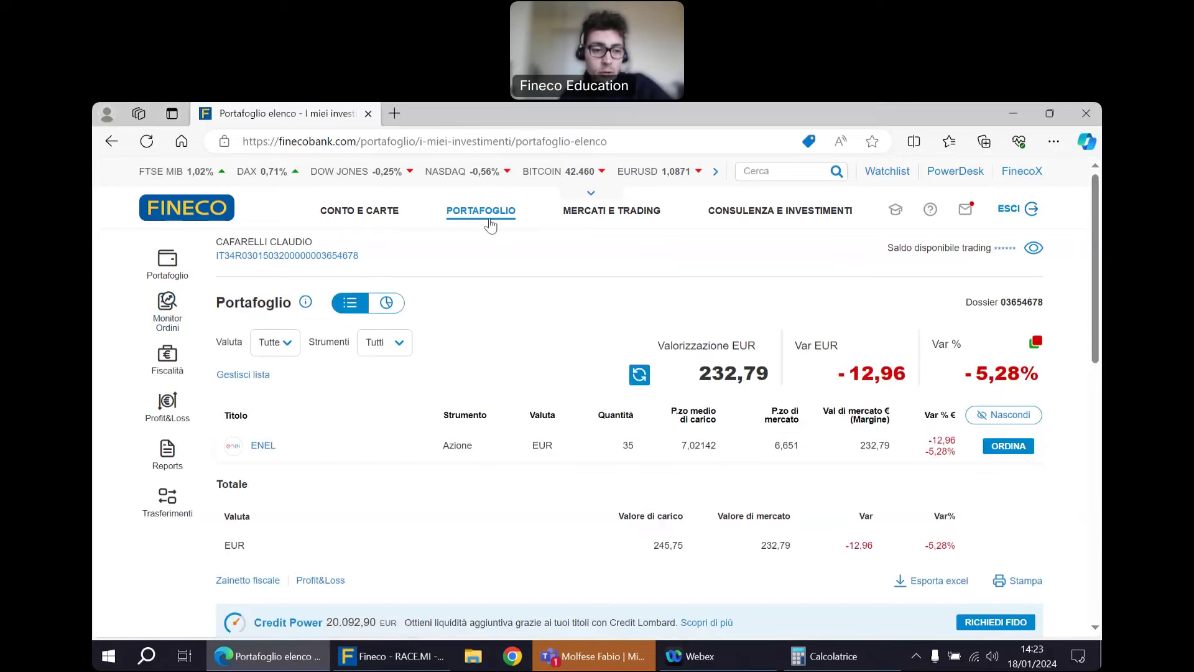
click(167, 467)
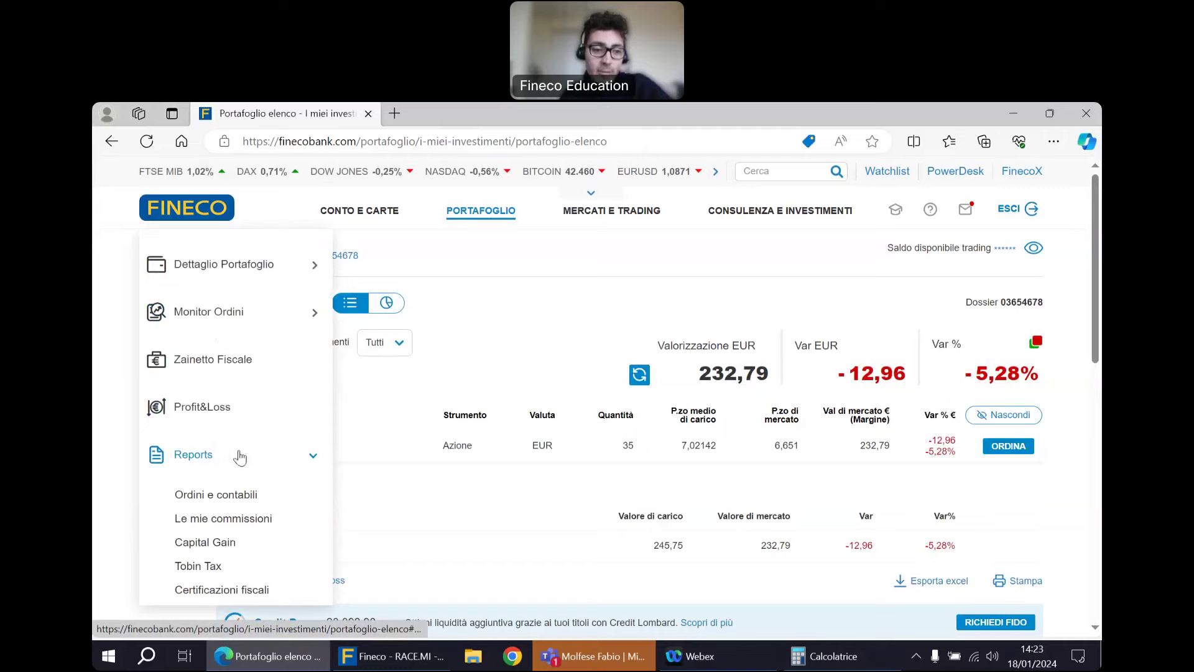
scroll(242, 439, down, 2)
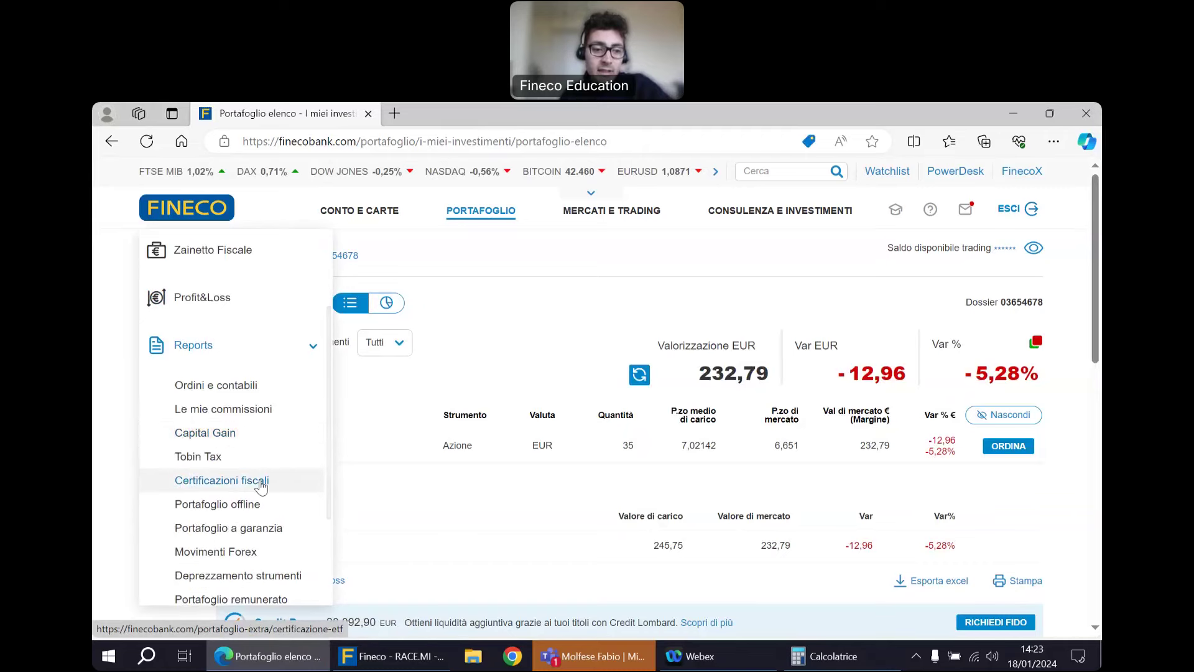
click(267, 412)
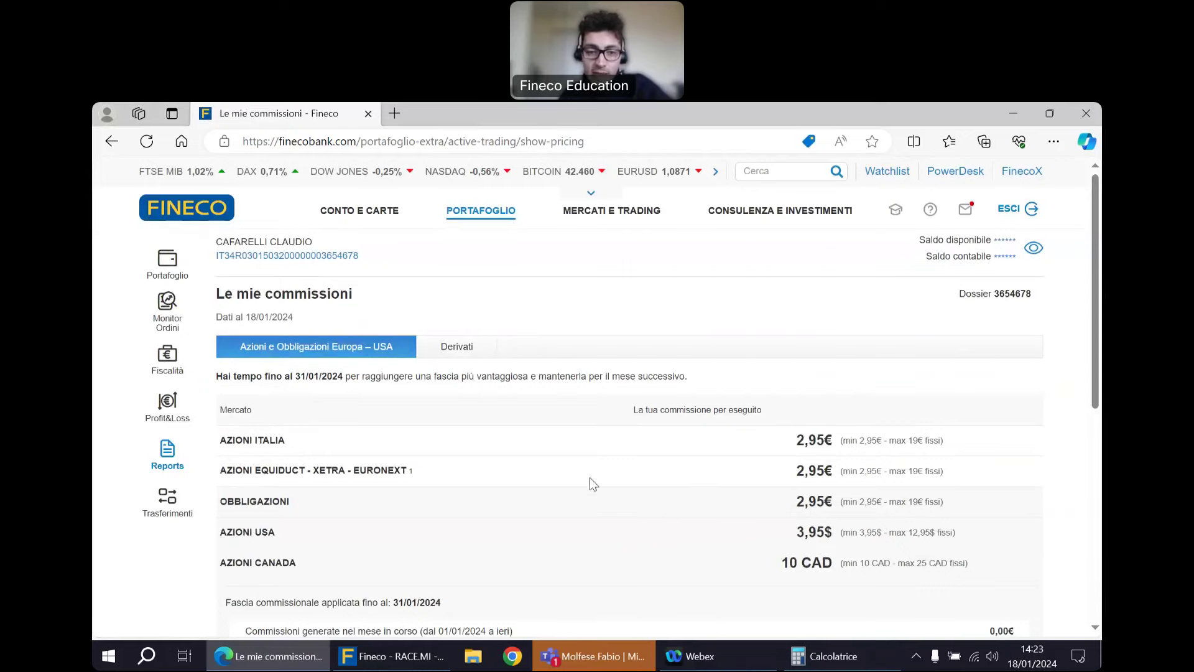
scroll(595, 473, down, 2)
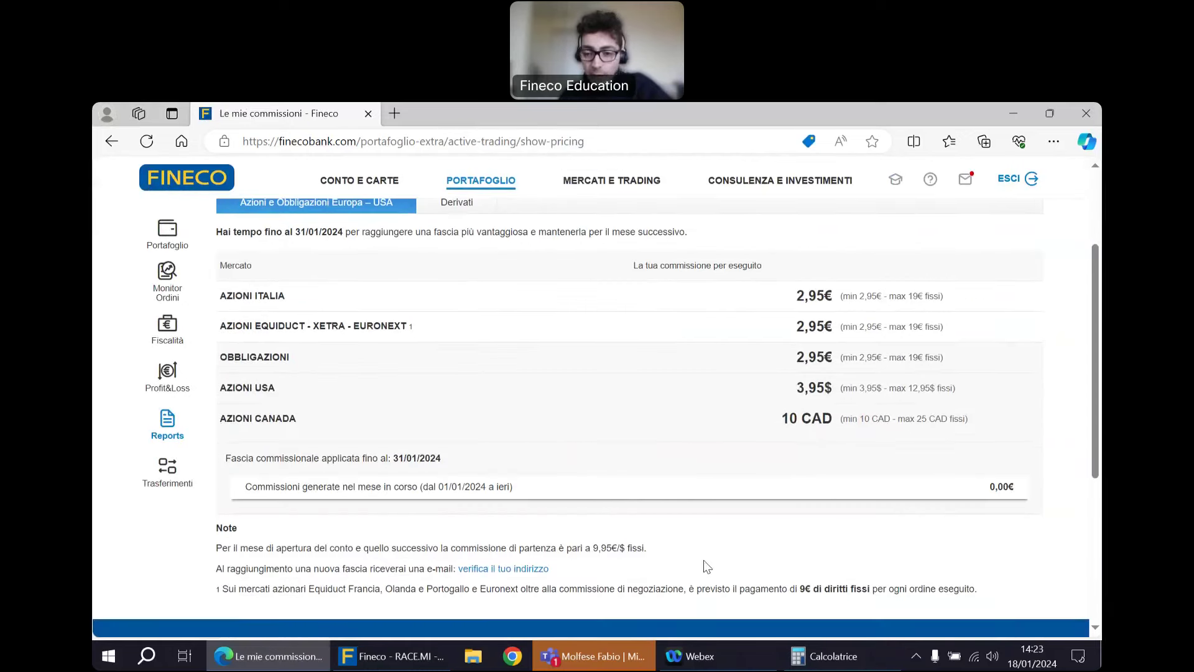
scroll(704, 560, up, 3)
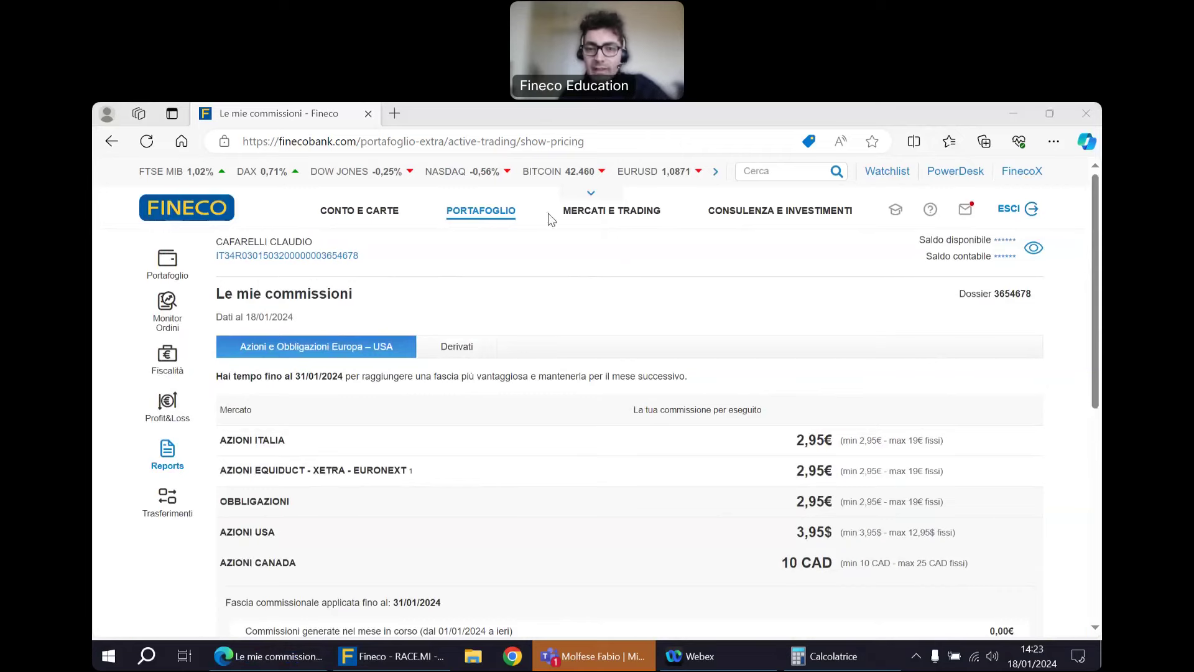
click(511, 219)
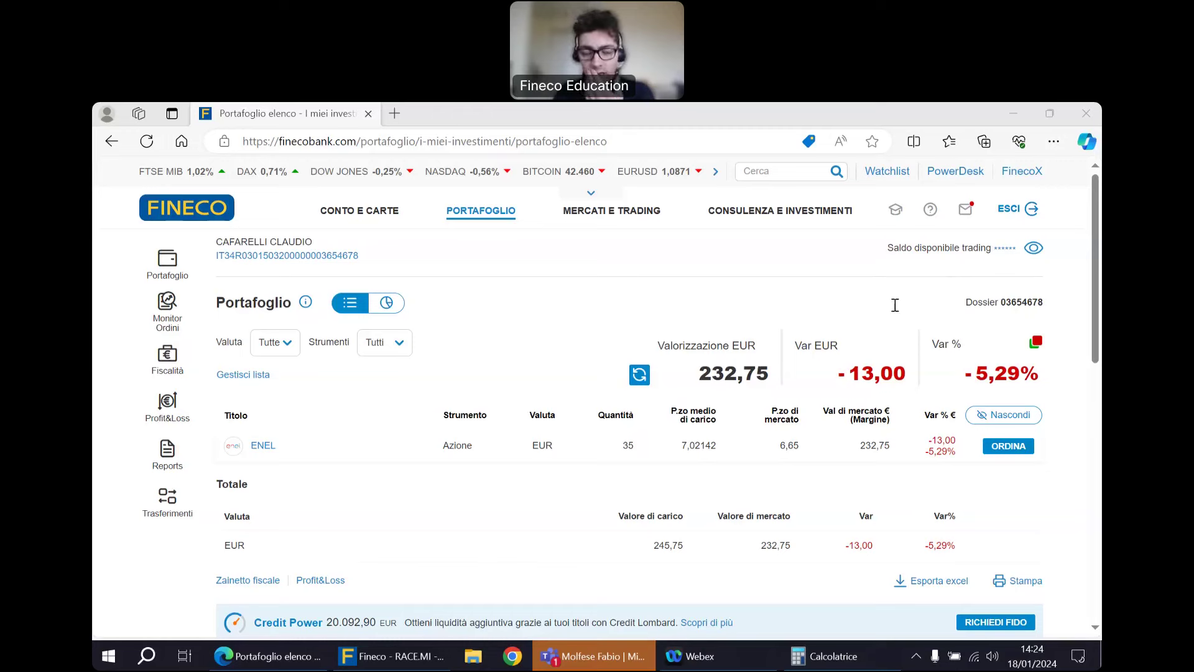
Bring the Fineco RACE.MI ticket forward from the taskbar and move it lower right
click(391, 656)
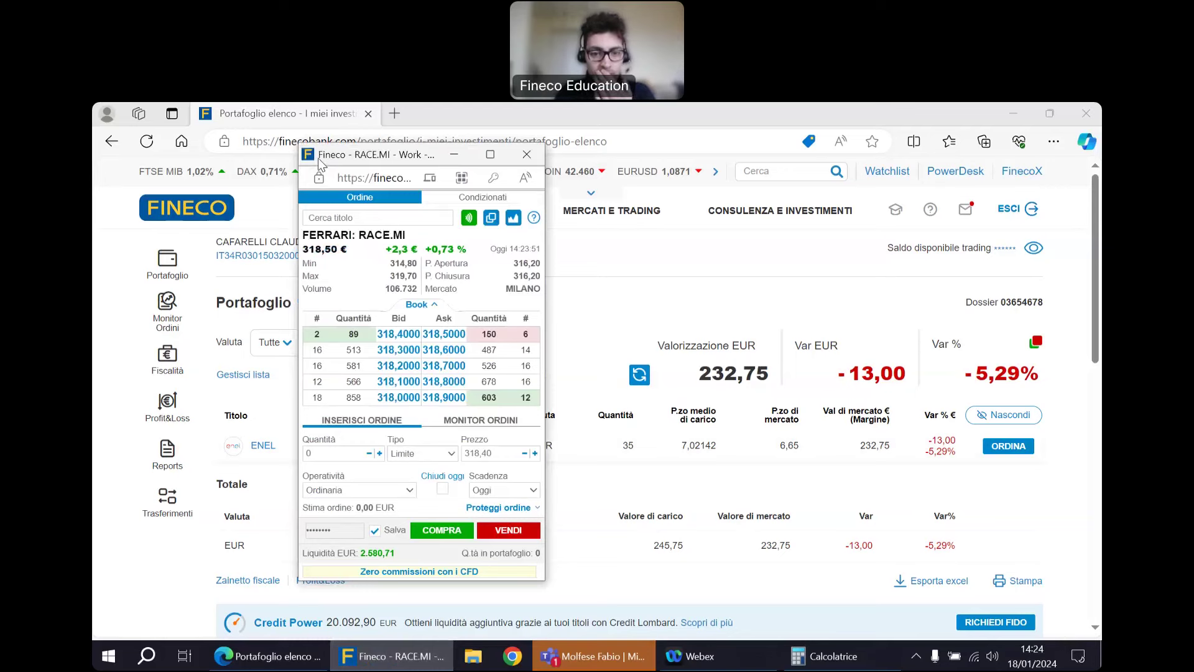
drag(321, 163, 387, 201)
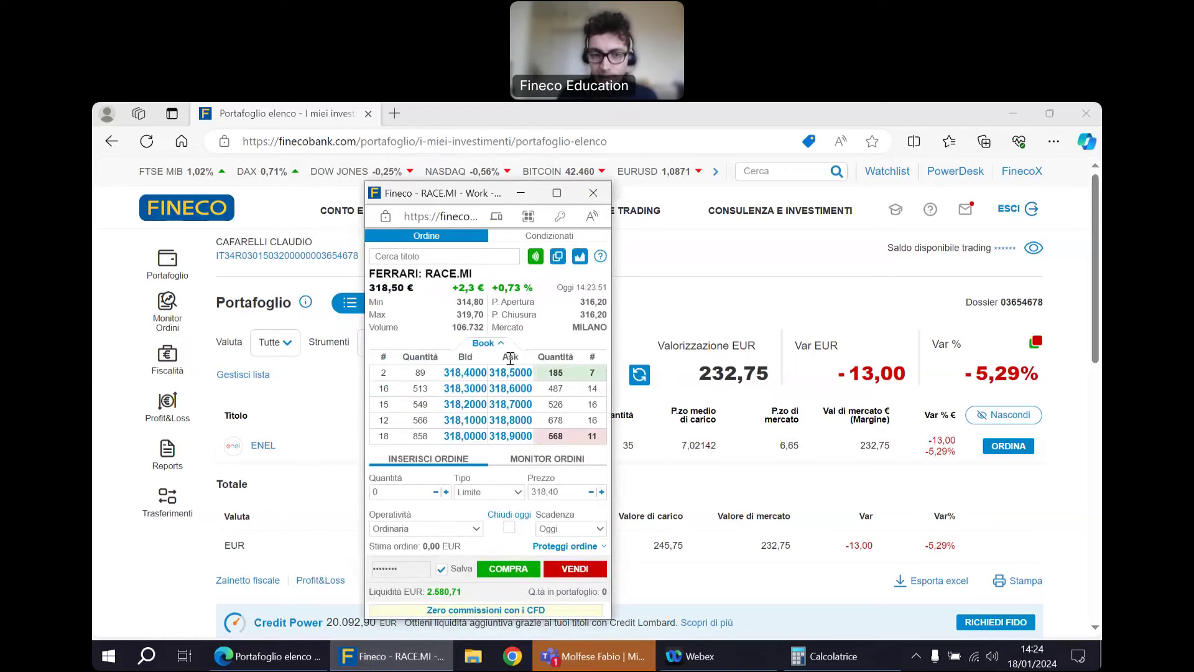